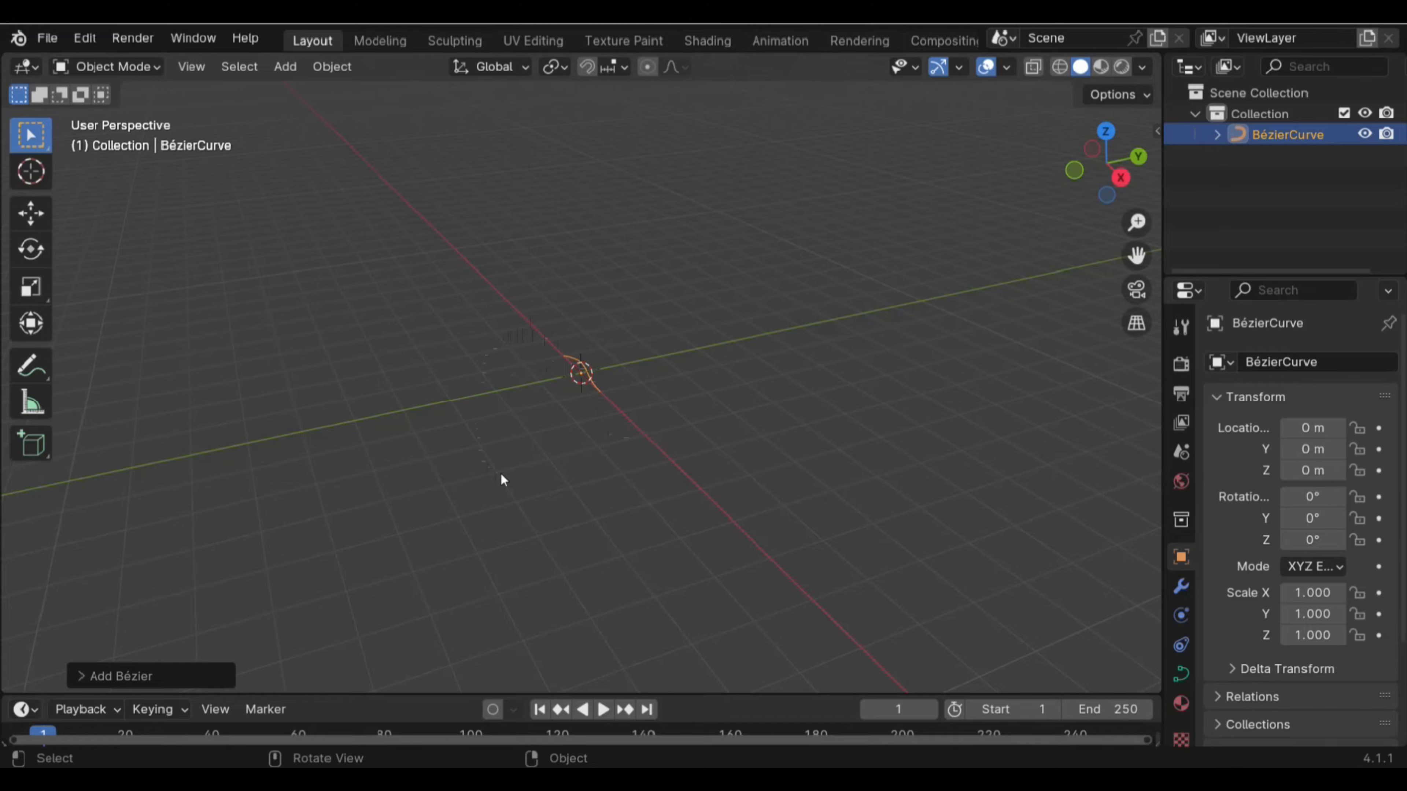
# Examine the newly added Bézier curve from several angles and distances
pyautogui.scroll(10, 500, 472)
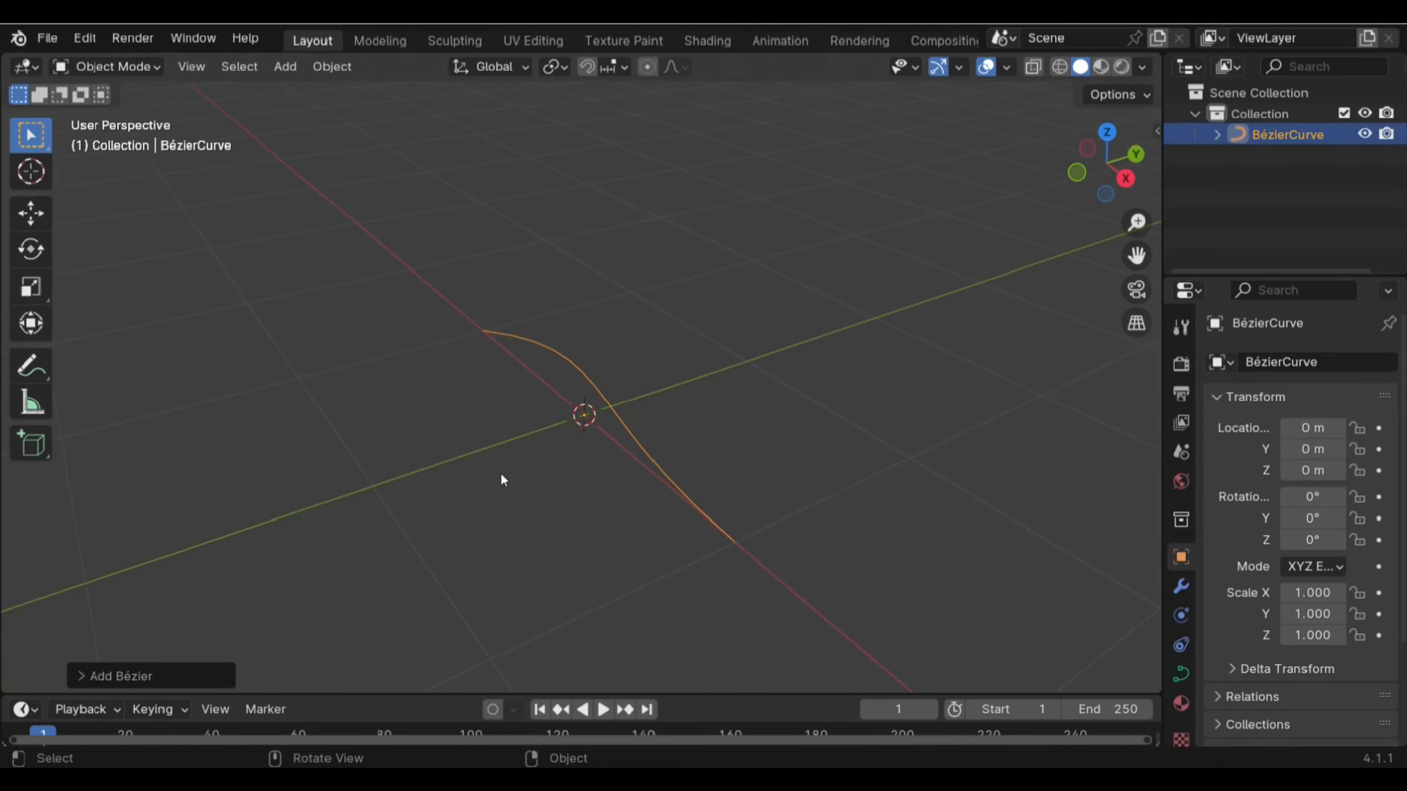
pyautogui.scroll(-5, 500, 473)
pyautogui.scroll(5, 500, 473)
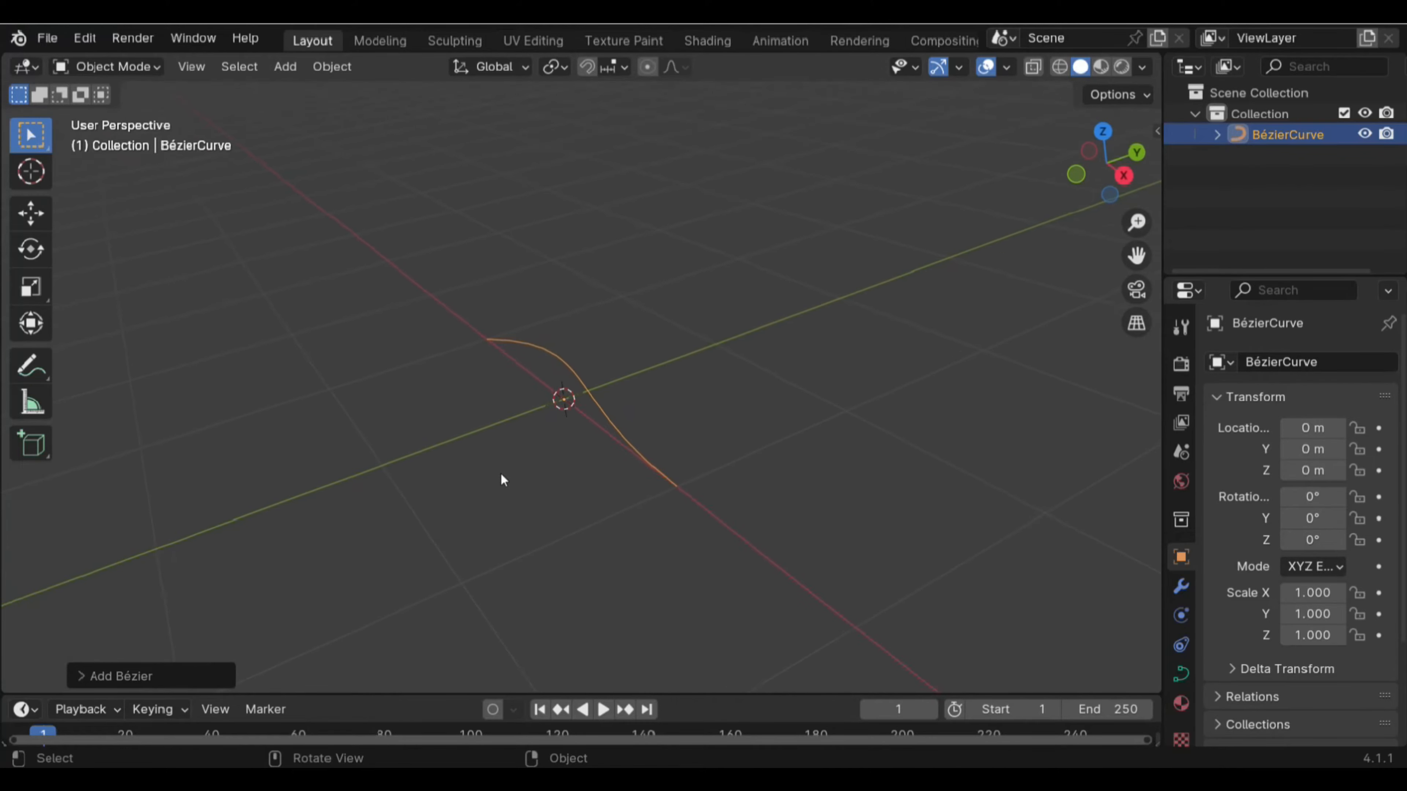
pyautogui.hscroll(15, 500, 473)
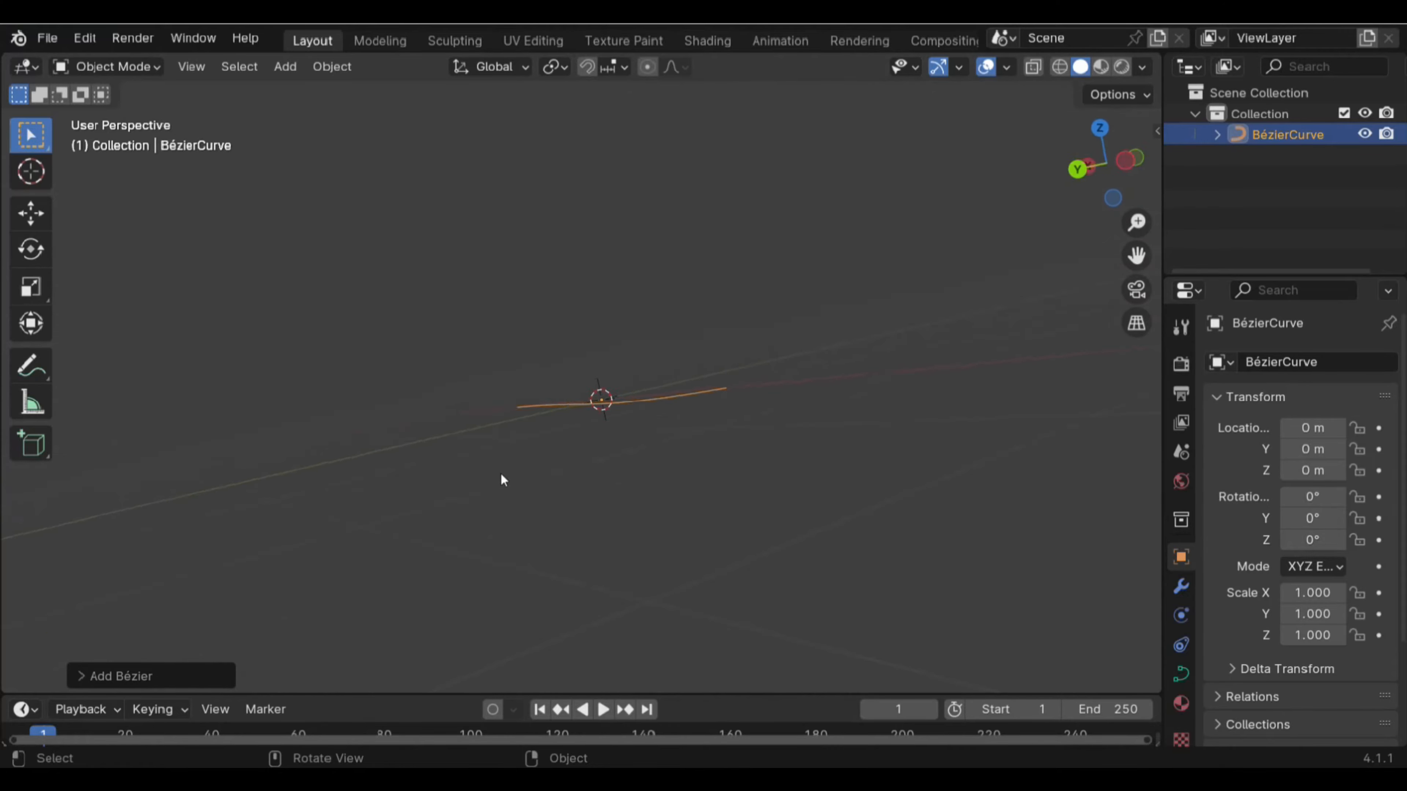
pyautogui.scroll(-15, 501, 476)
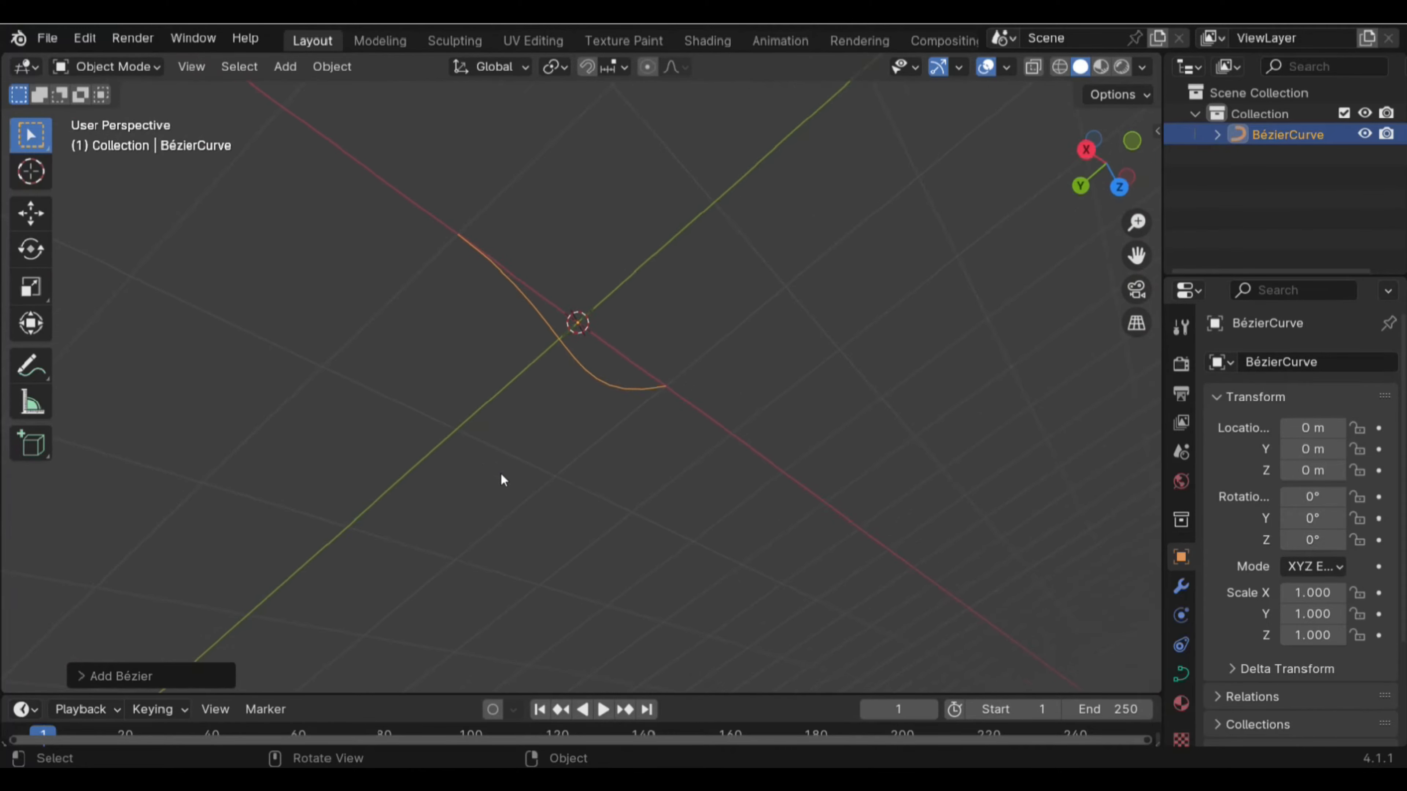
pyautogui.scroll(15, 501, 475)
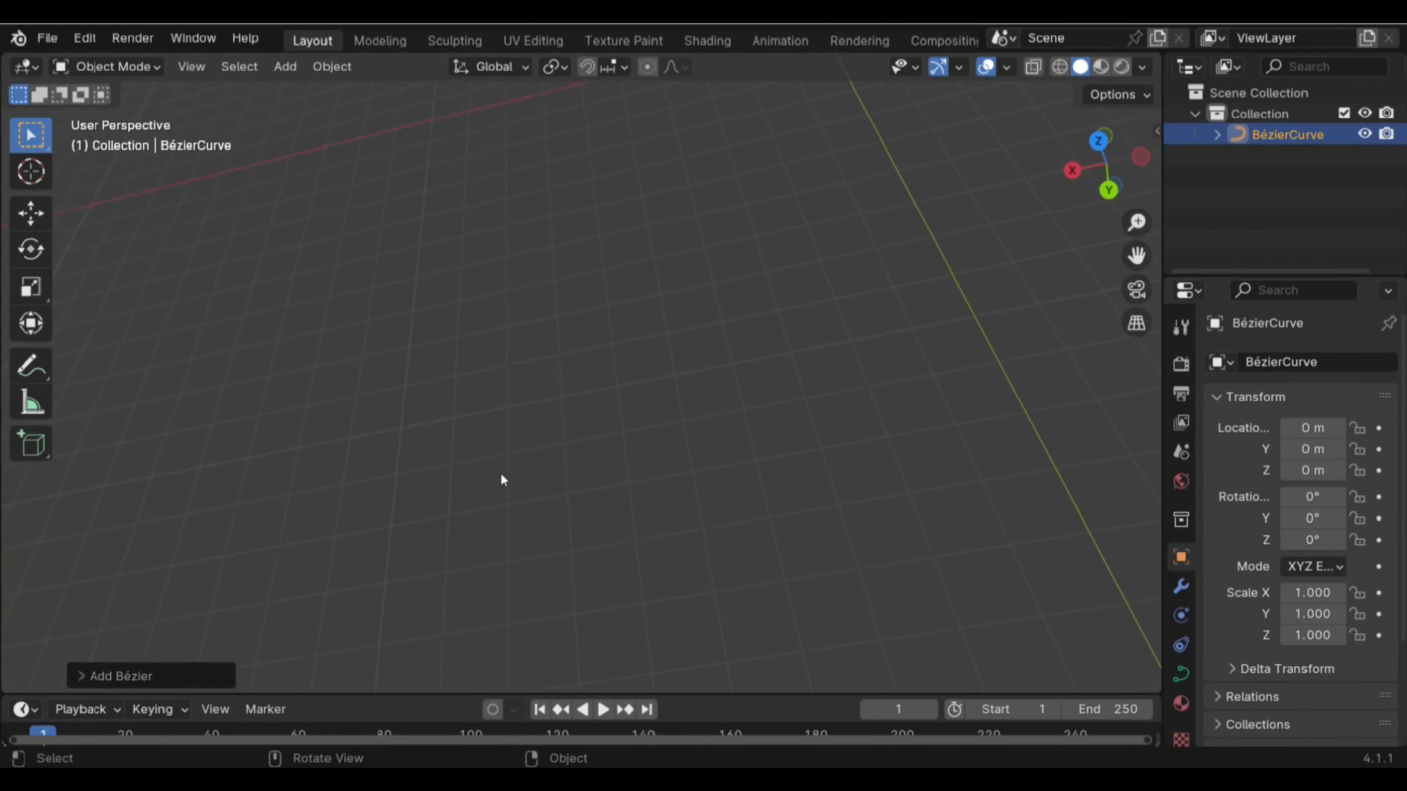
pyautogui.hscroll(8, 500, 472)
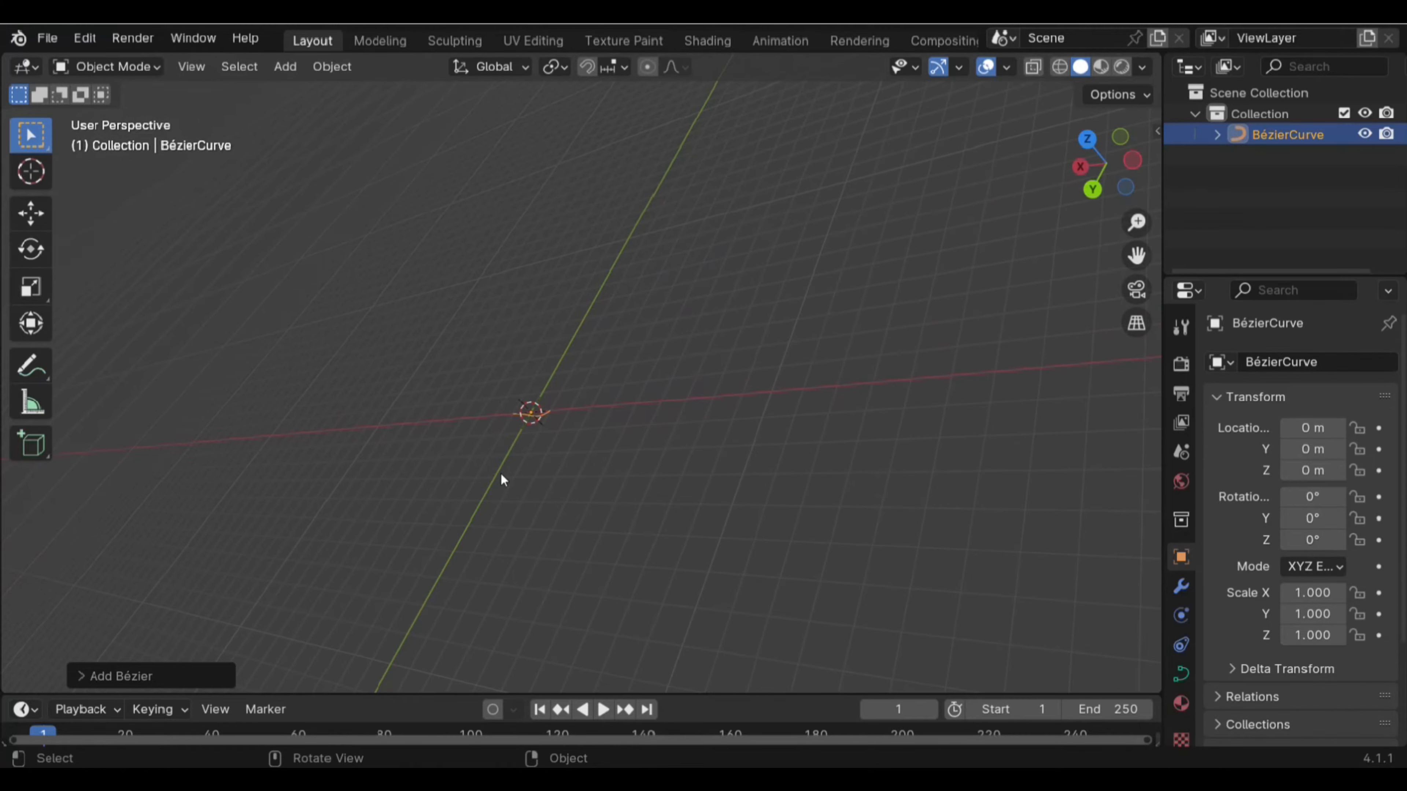
pyautogui.press('KP_Decimal')
pyautogui.hscroll(5, 500, 473)
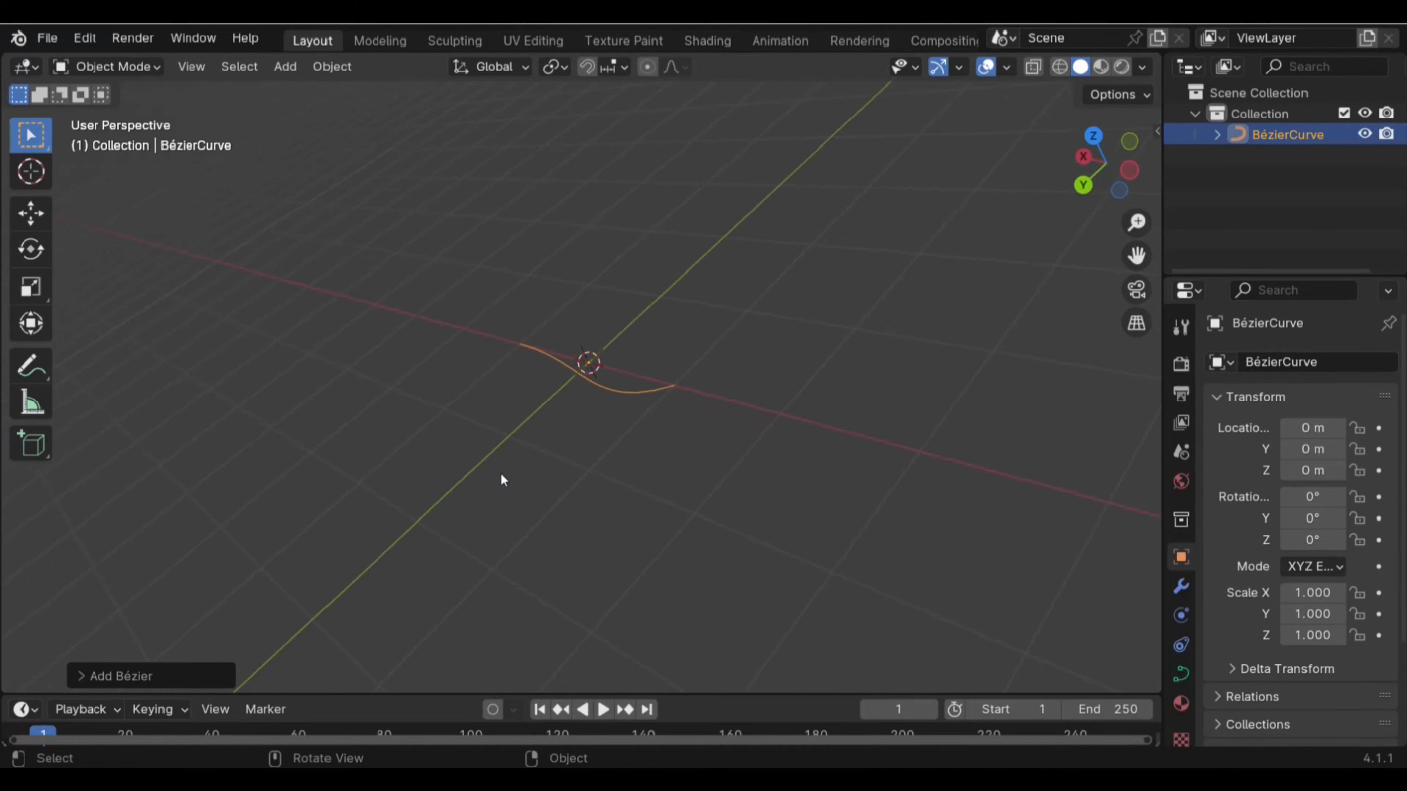
pyautogui.hscroll(3, 500, 473)
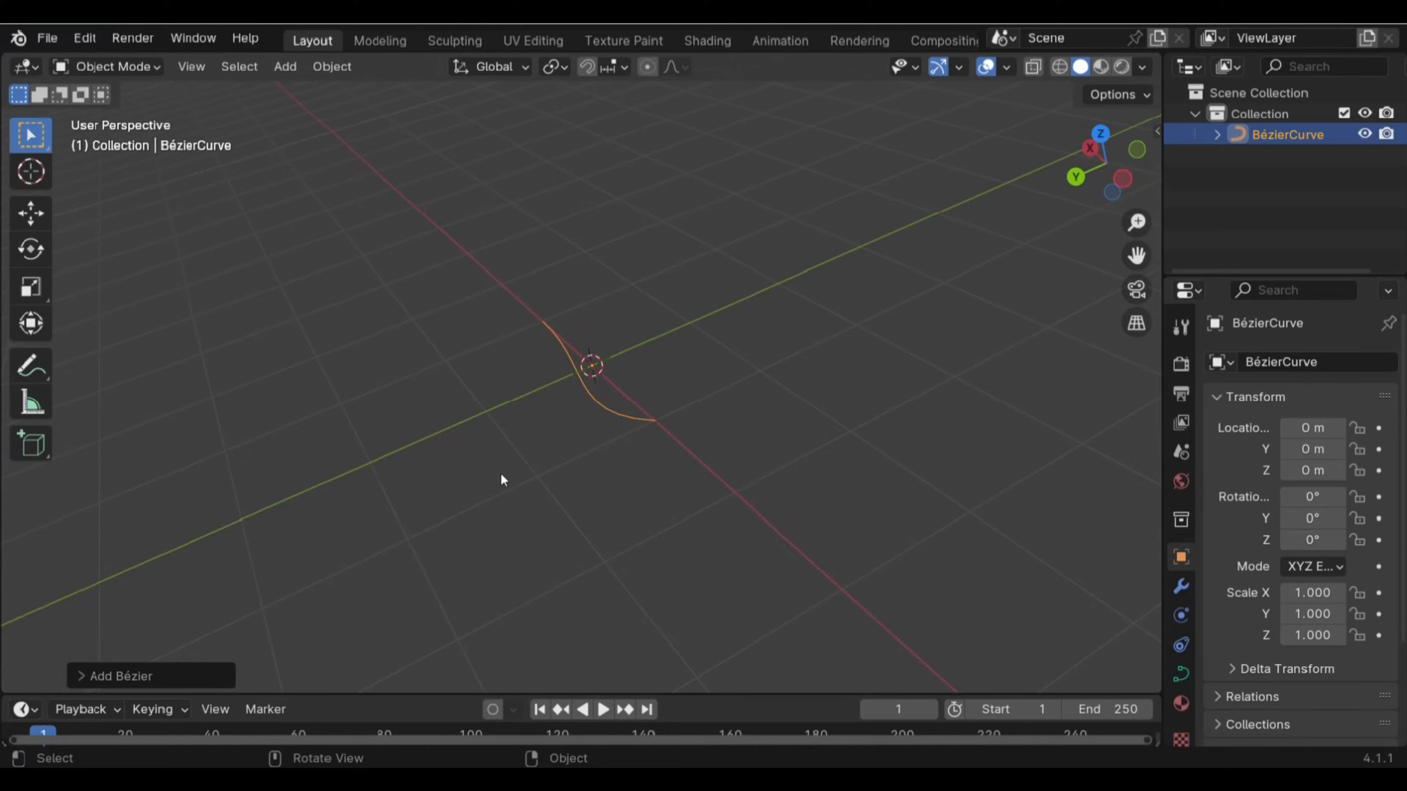
pyautogui.scroll(-3, 500, 473)
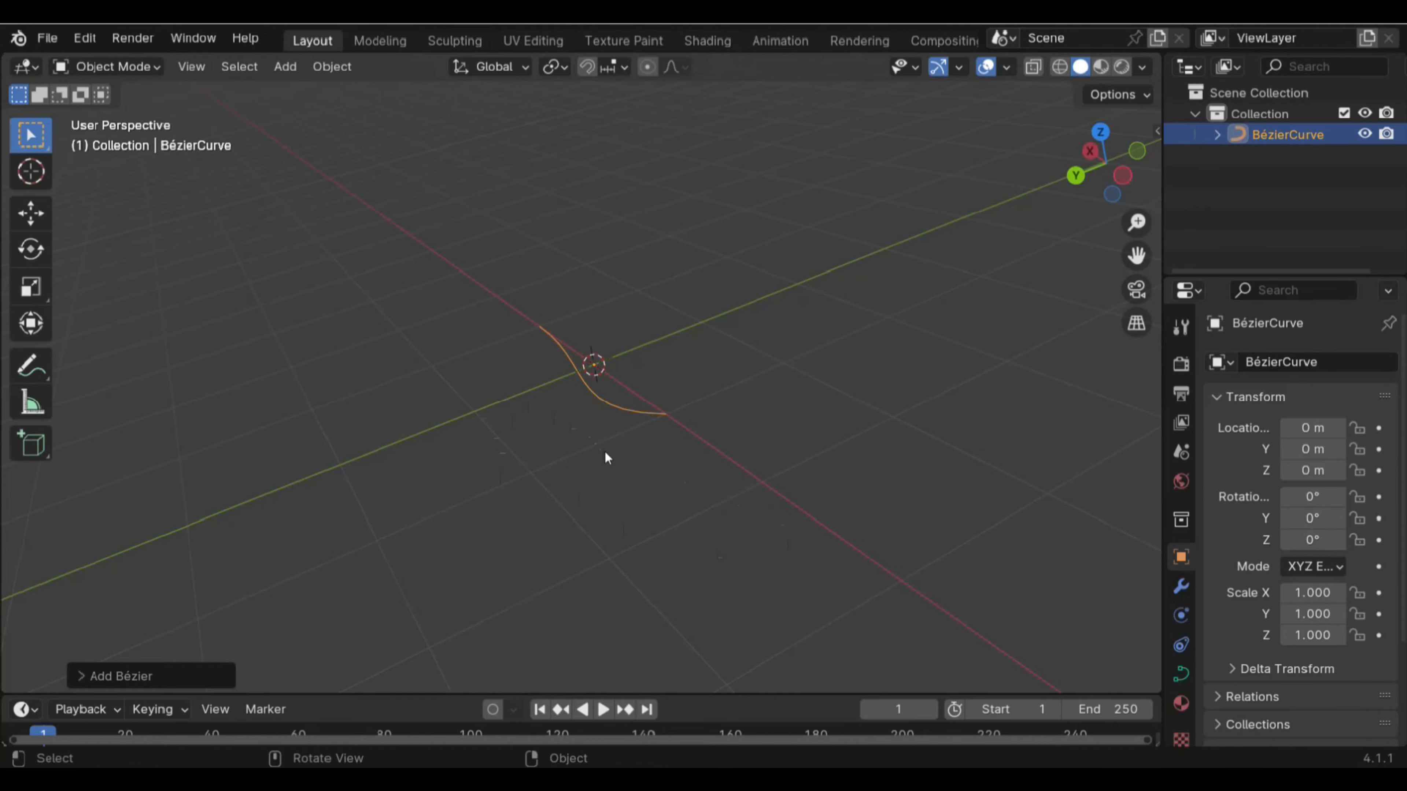
# Add a Screw modifier to the Bézier curve to revolve it around the Z axis
pyautogui.click(1180, 586)
pyautogui.click(1302, 360)
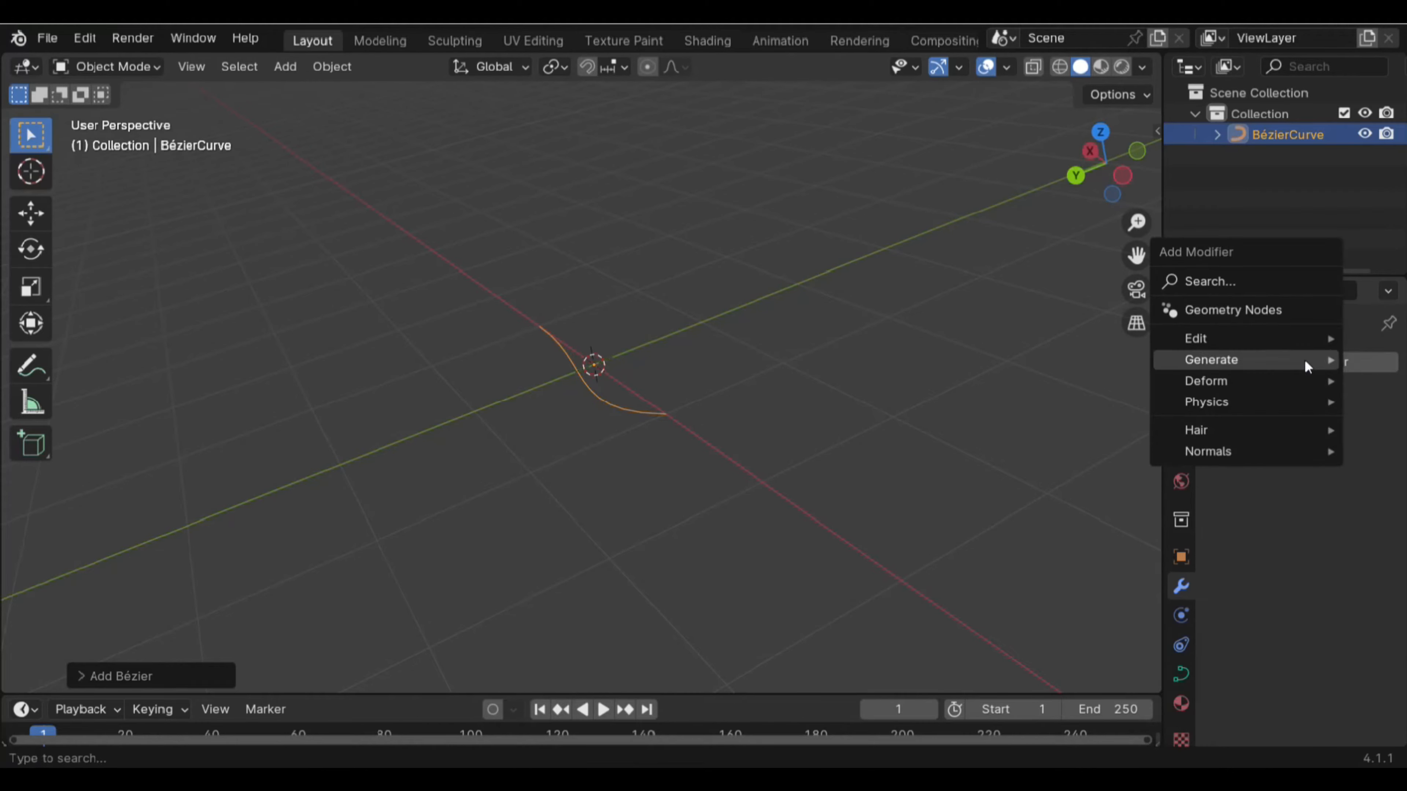
pyautogui.moveTo(1303, 359)
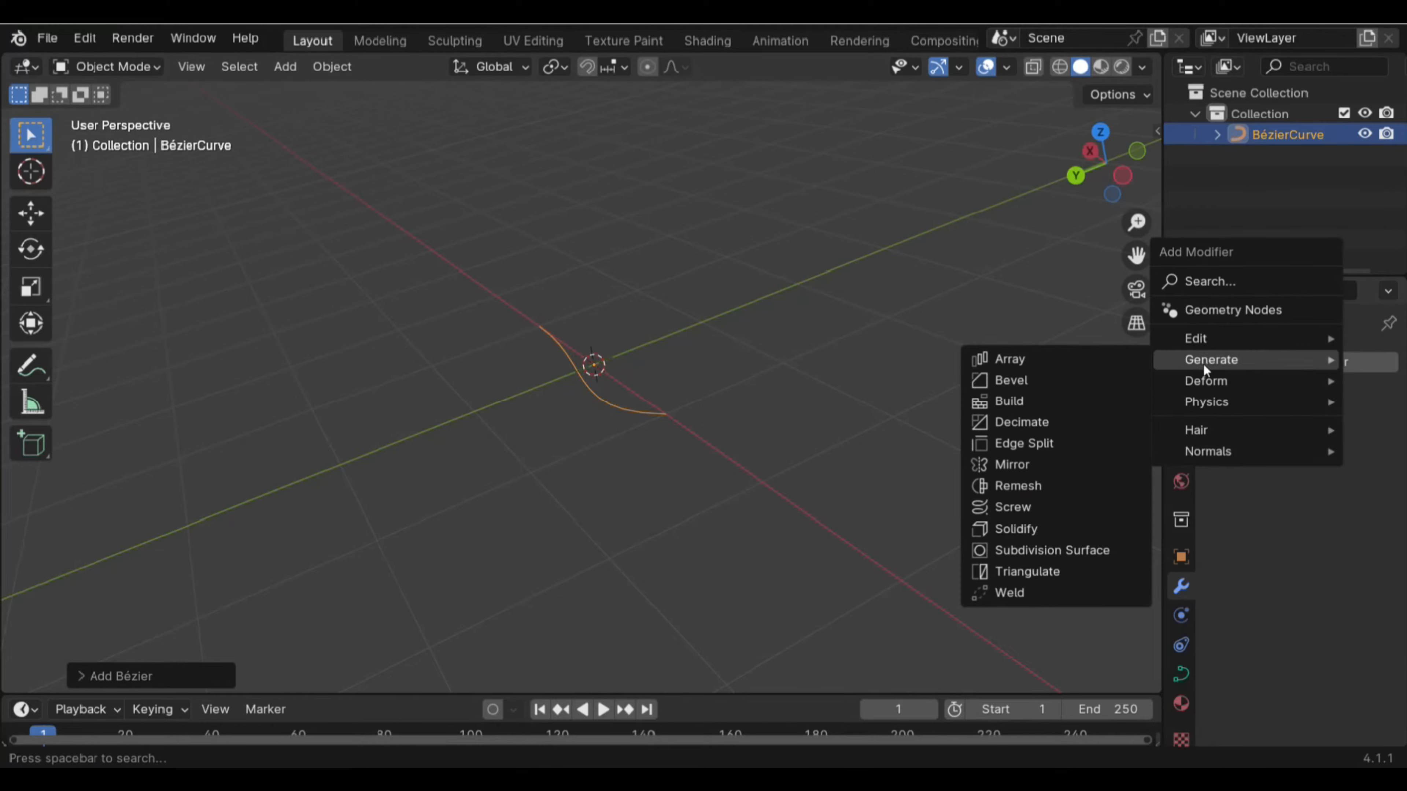
pyautogui.click(1020, 508)
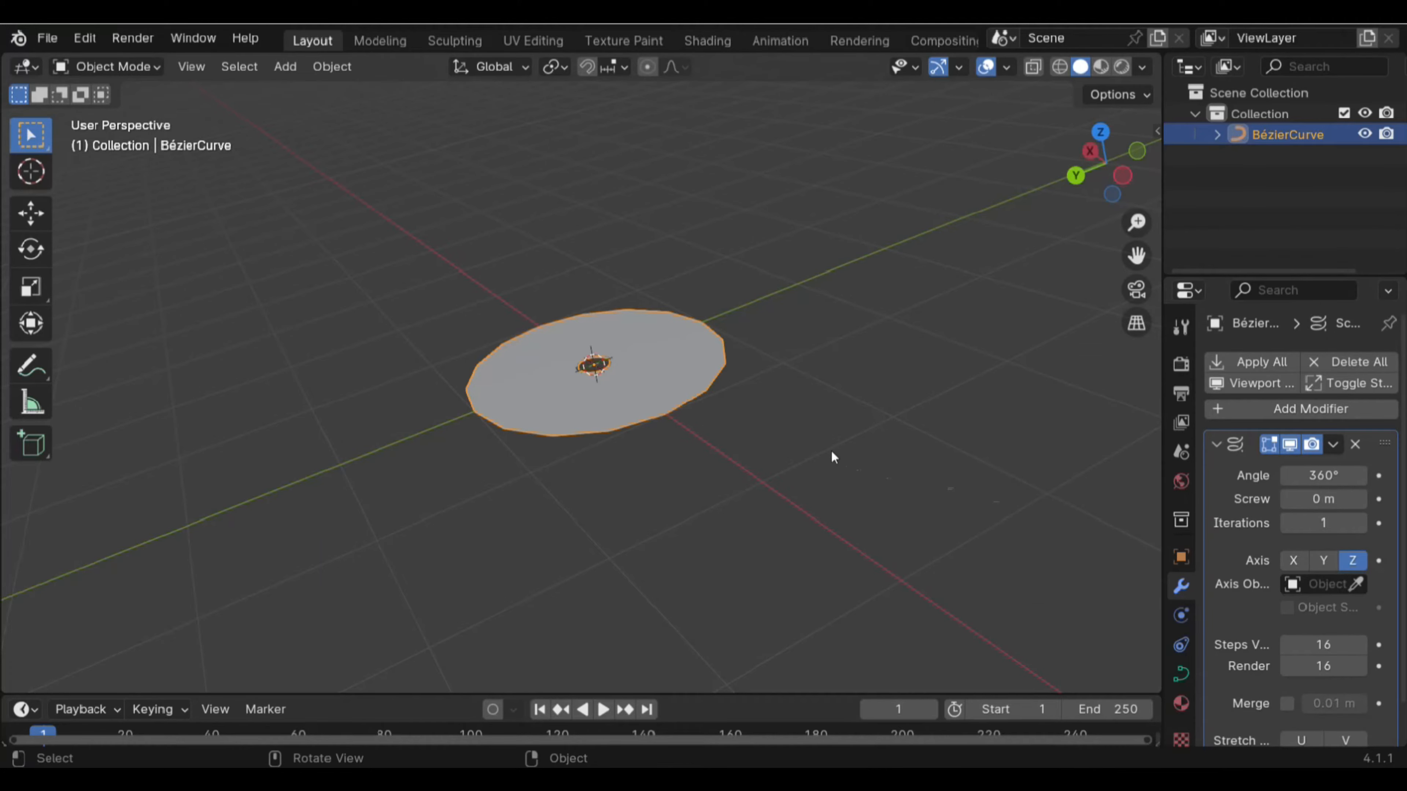
pyautogui.scroll(-1, 734, 456)
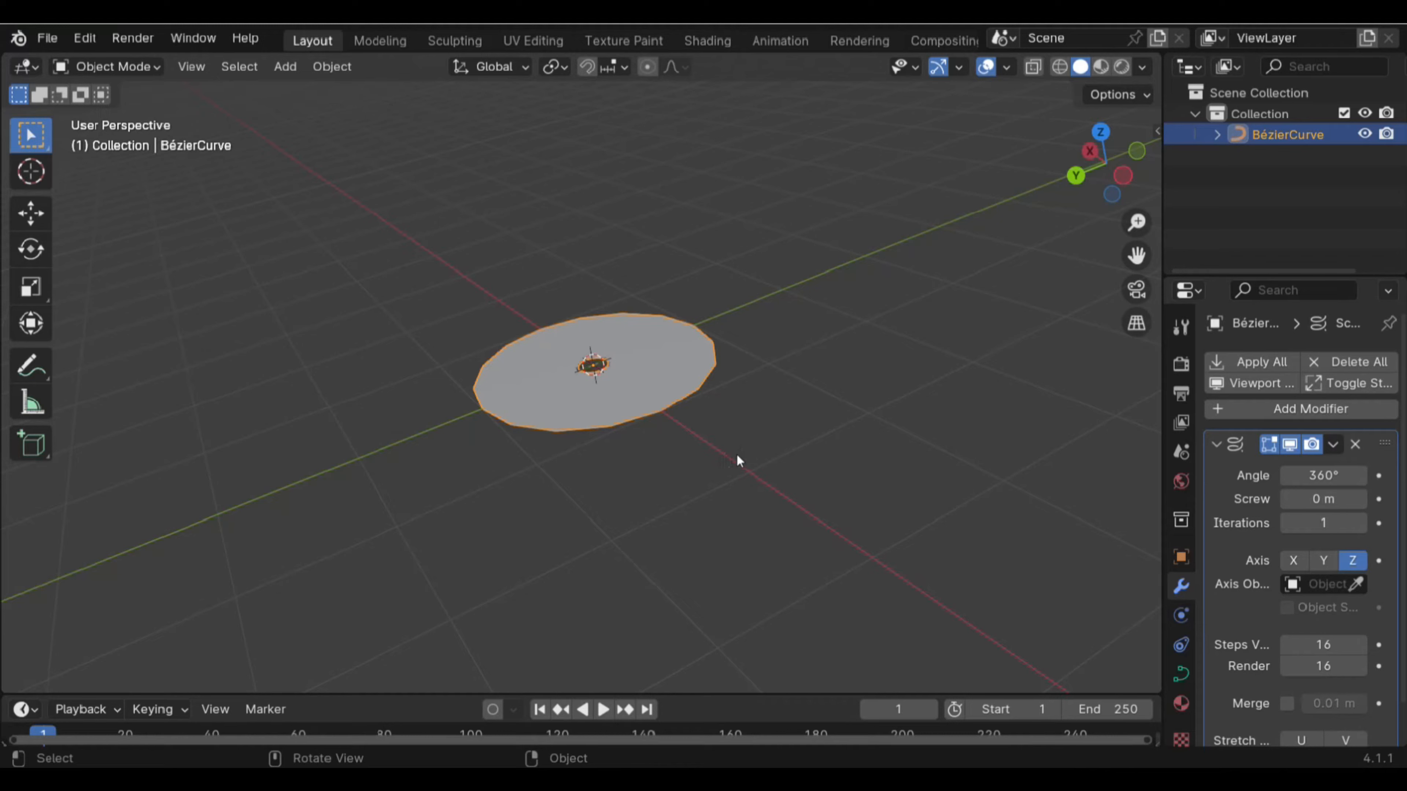
# Add a Solidify modifier and a Subdivision Surface modifier to the revolved curve
pyautogui.click(1295, 411)
pyautogui.moveTo(1292, 411)
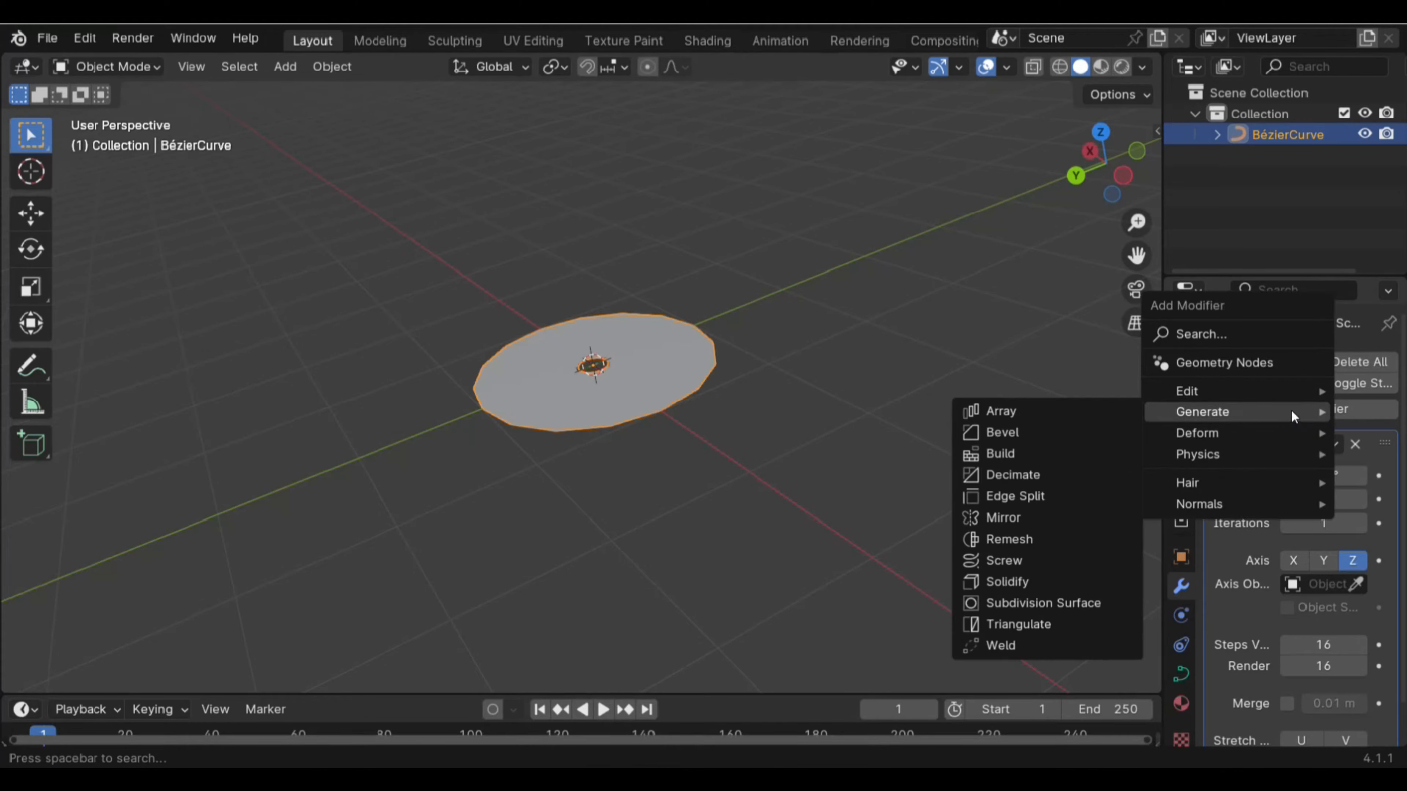
pyautogui.click(1023, 585)
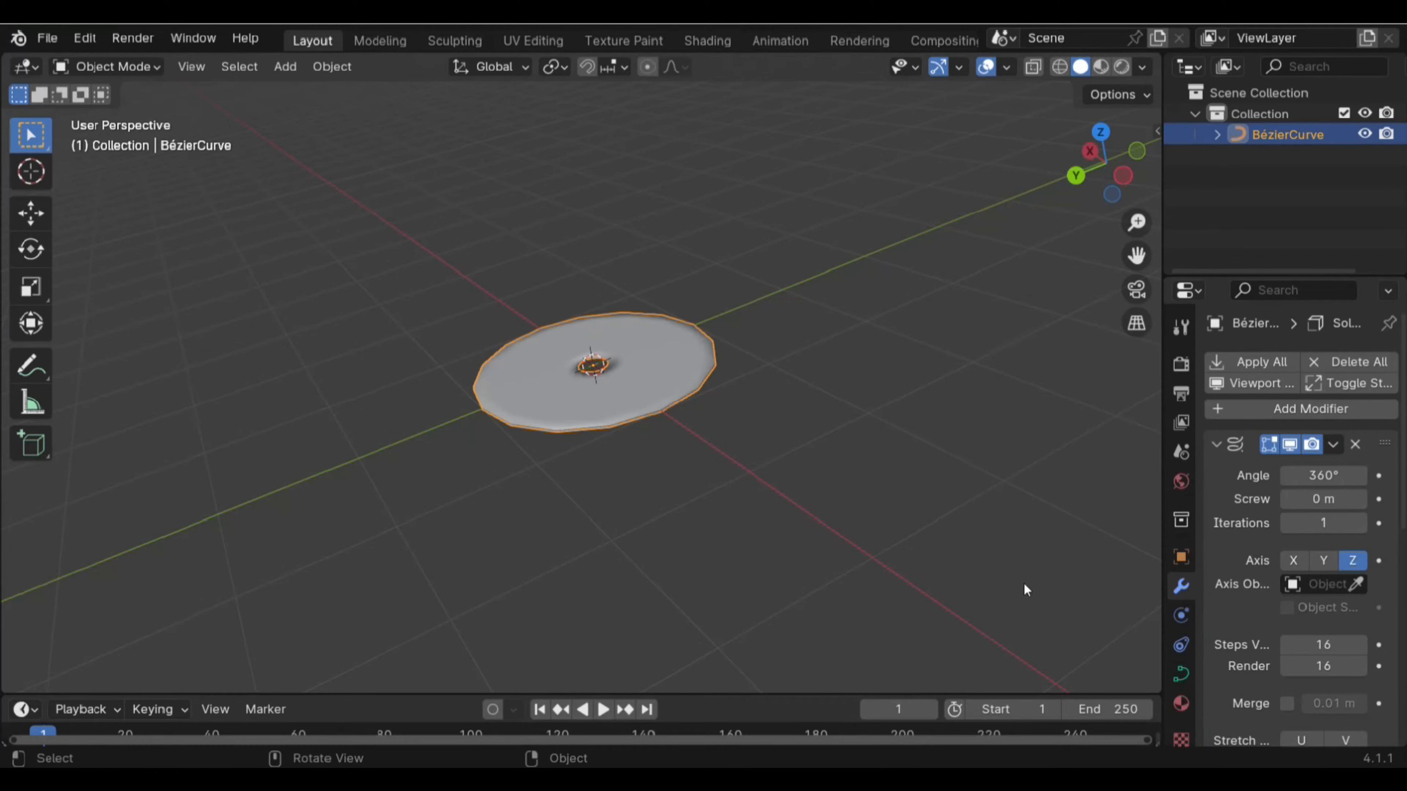
pyautogui.click(1298, 407)
pyautogui.moveTo(1298, 407)
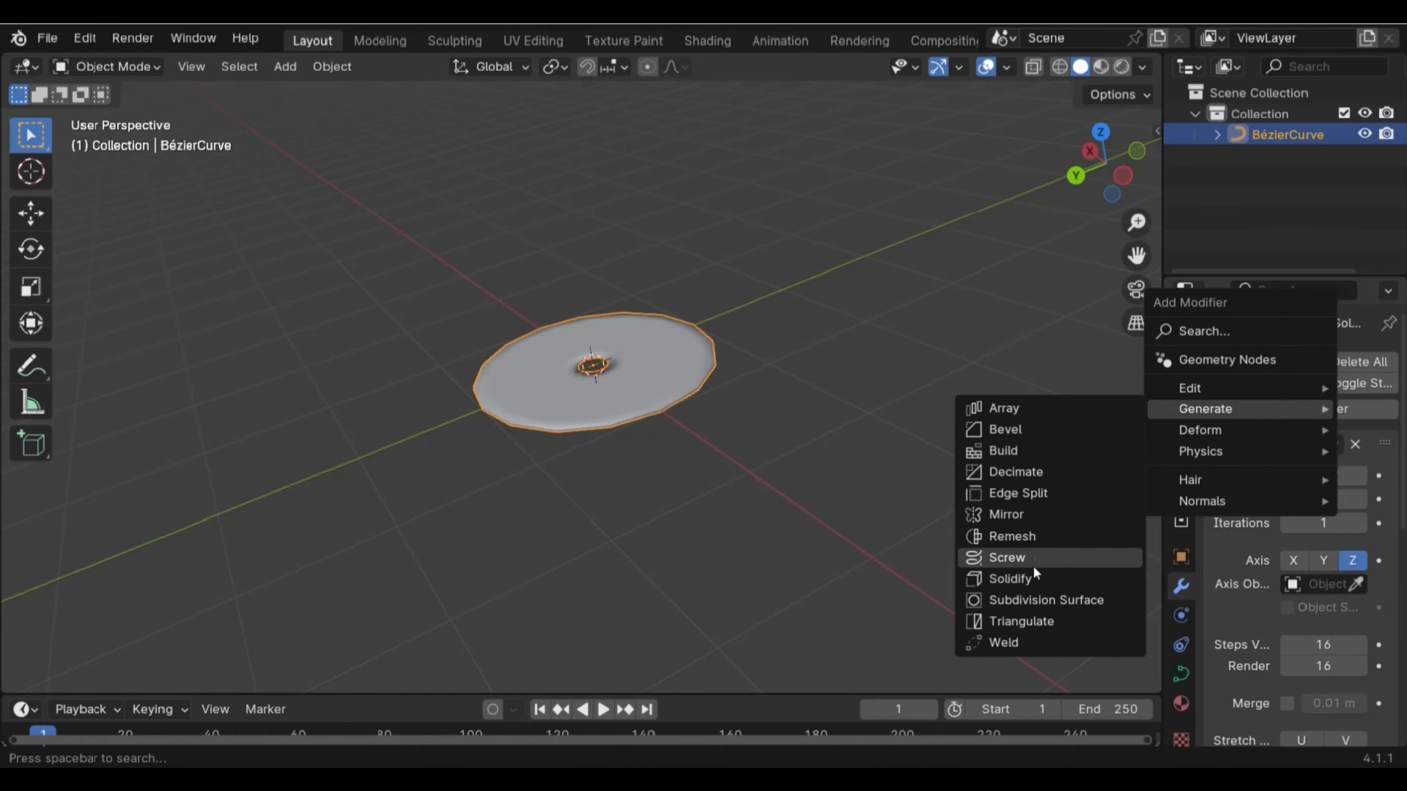
pyautogui.click(1054, 601)
# Switch to the front orthographic view and put the Bézier curve in Edit Mode
pyautogui.moveTo(628, 488); pyautogui.dragTo(697, 452, button='middle')
pyautogui.scroll(-5, 697, 452)
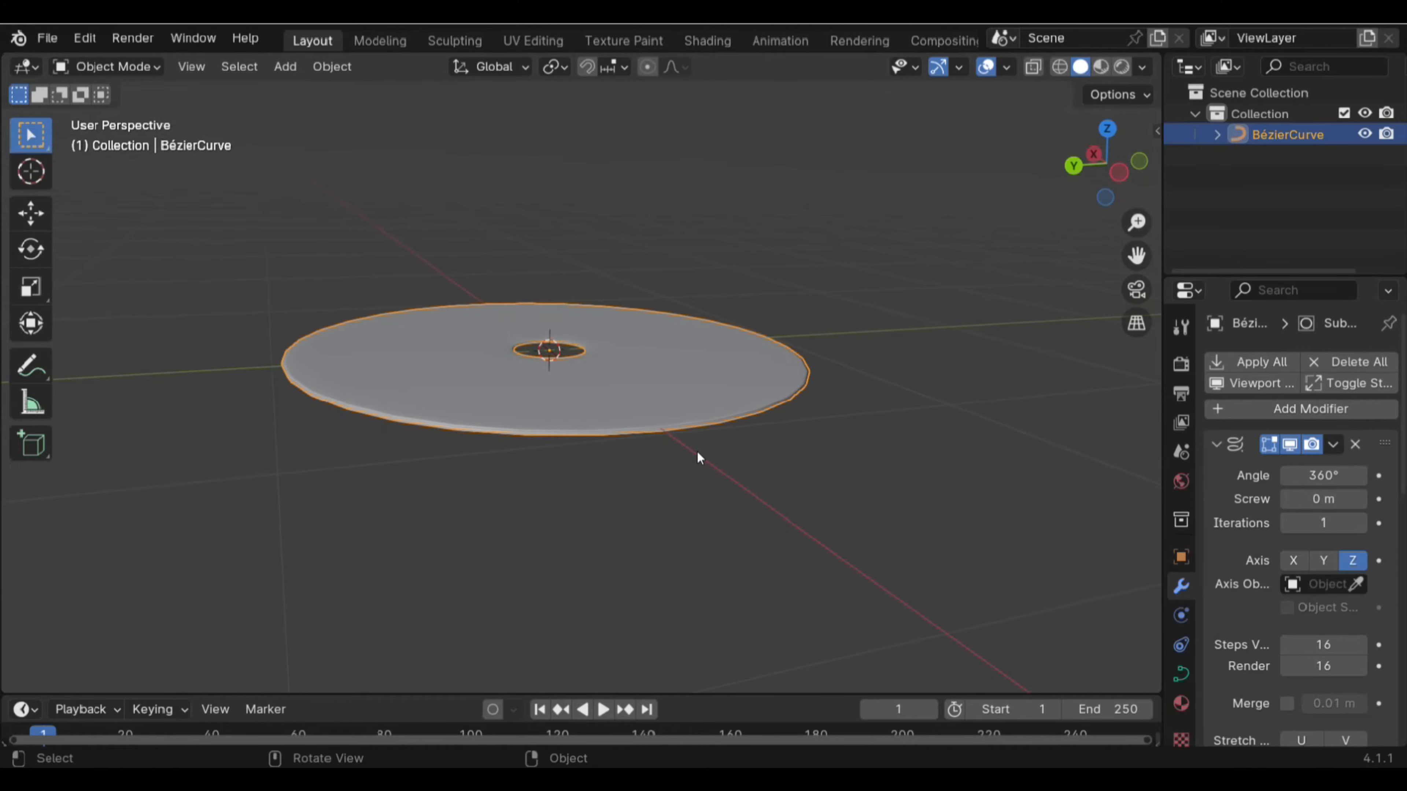
pyautogui.press('KP_1')
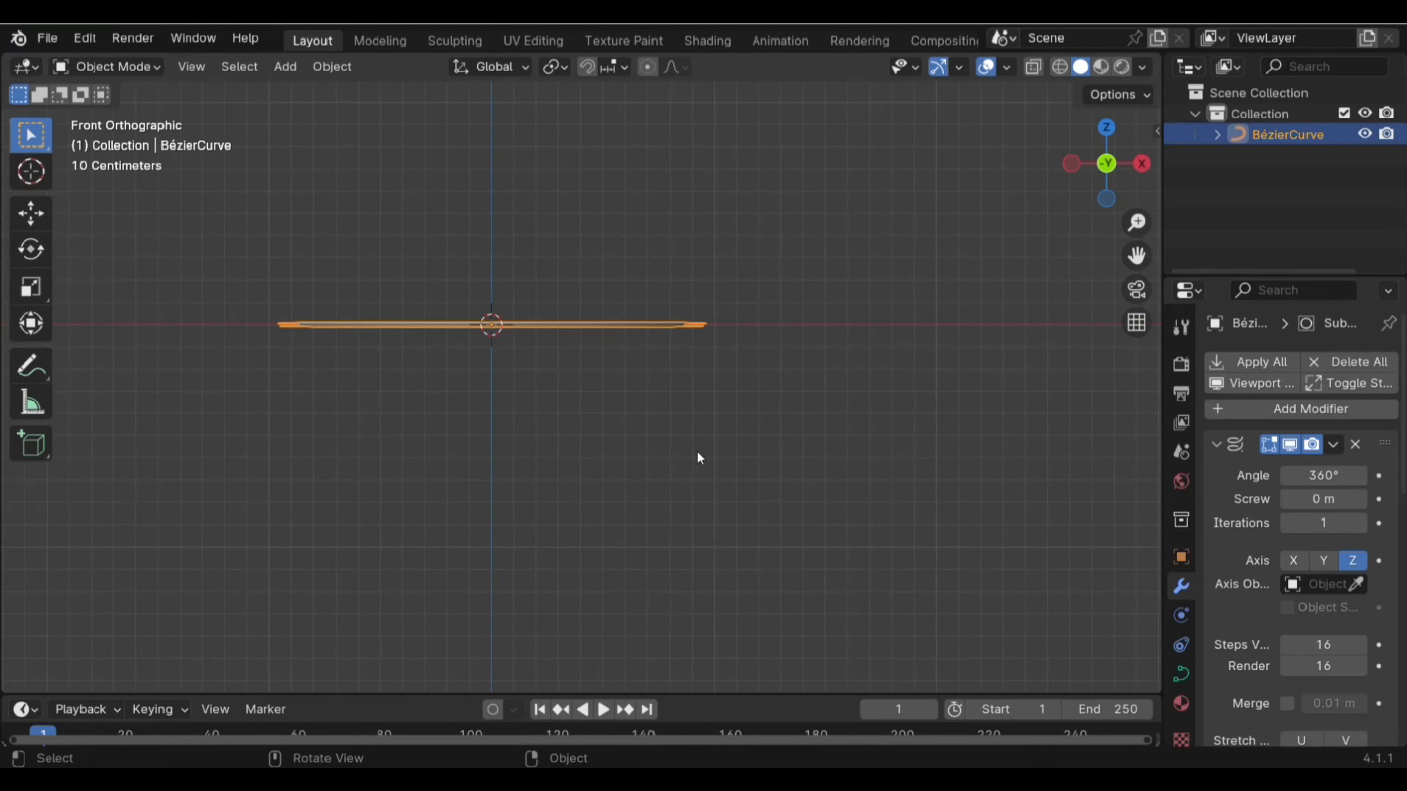
pyautogui.click(109, 66)
pyautogui.click(116, 112)
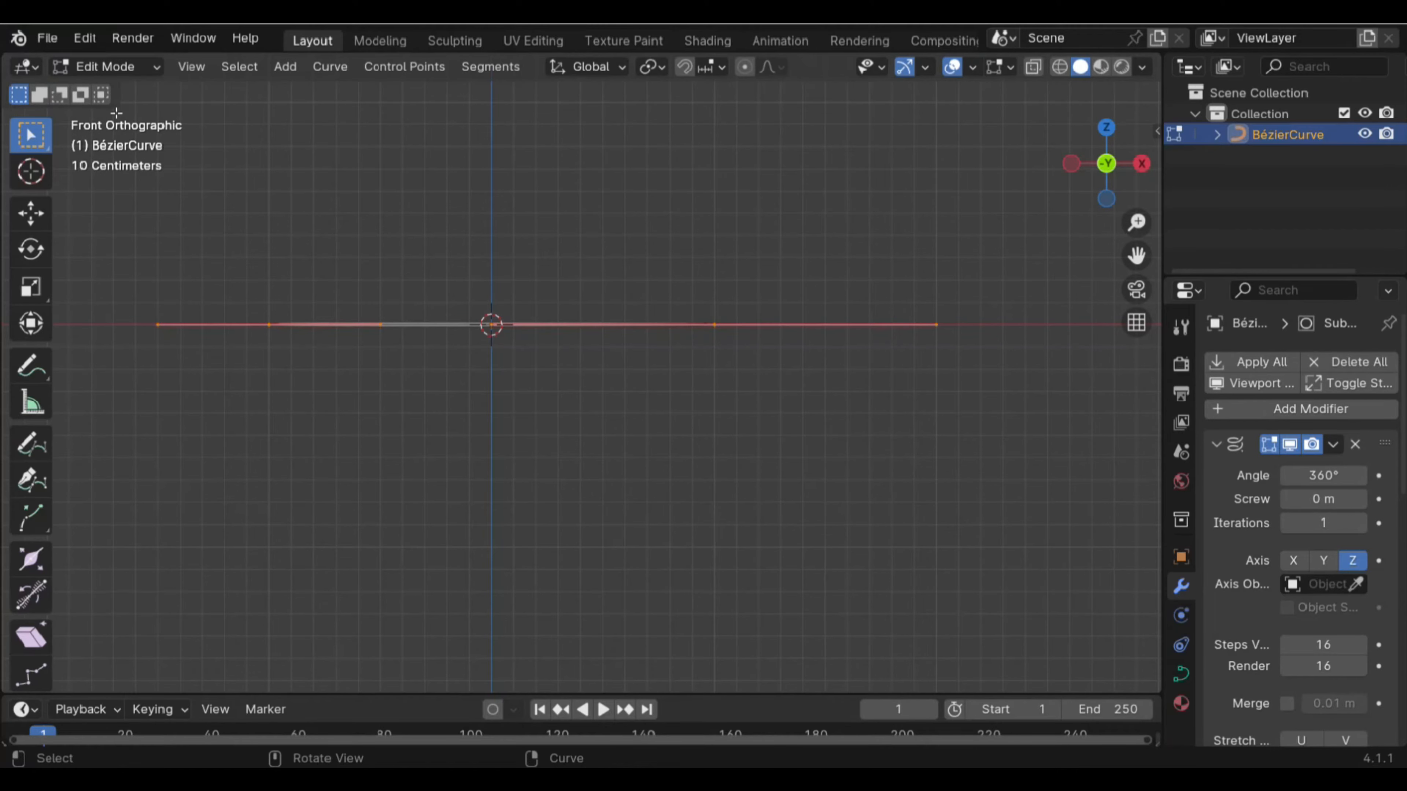
# Move the curve's right end point straight down along Z with the Transform tool to give the shape height
pyautogui.click(935, 324)
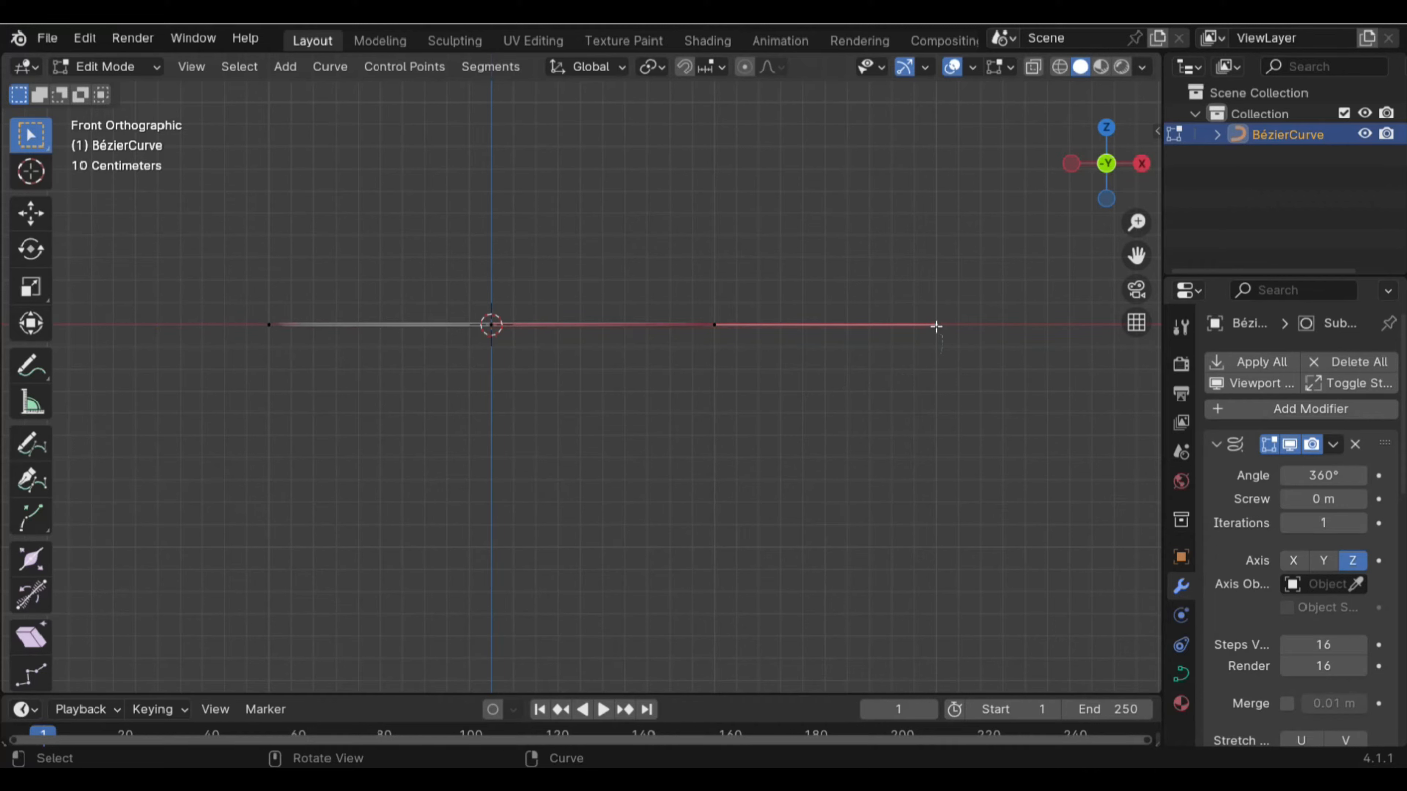
pyautogui.hotkey('ctrl', 'z')
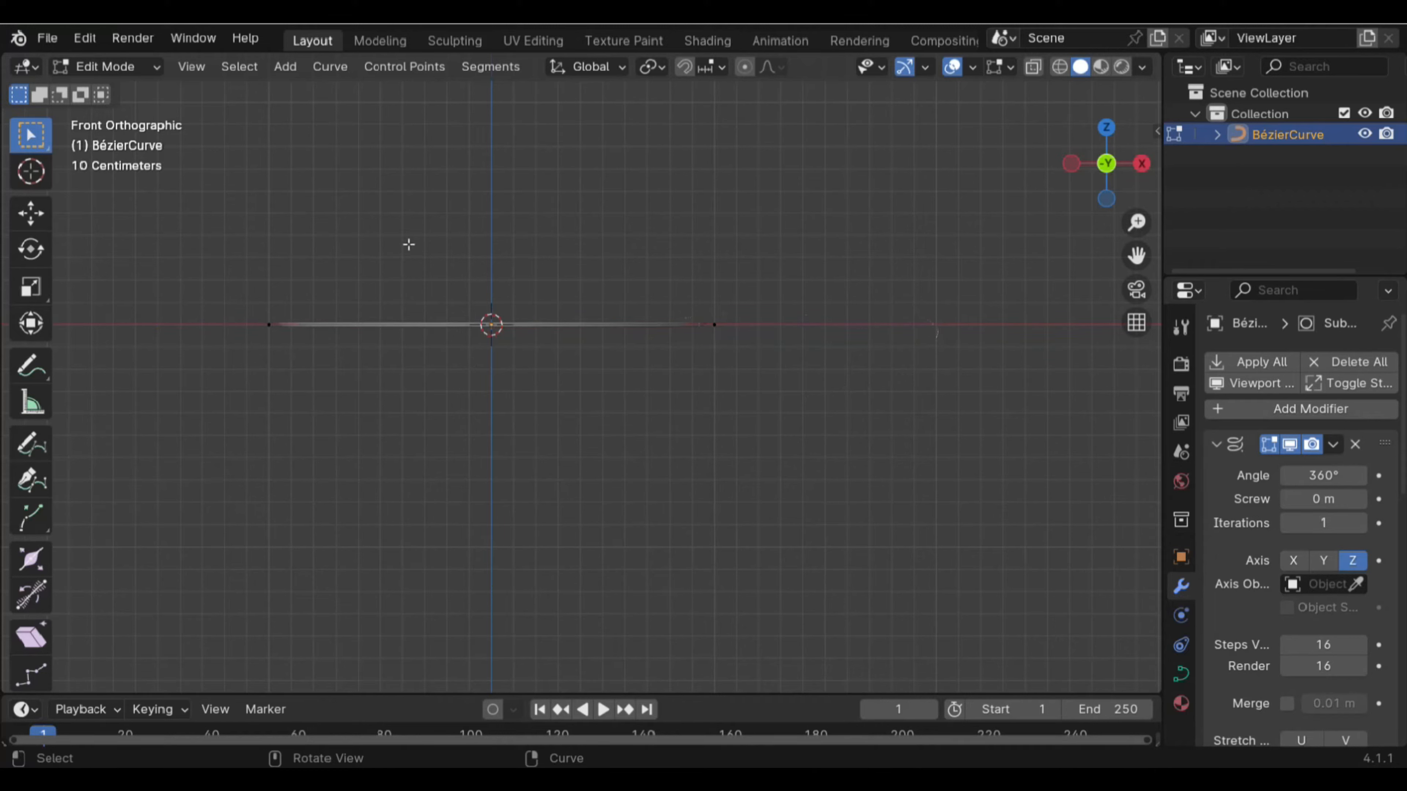
pyautogui.click(40, 326)
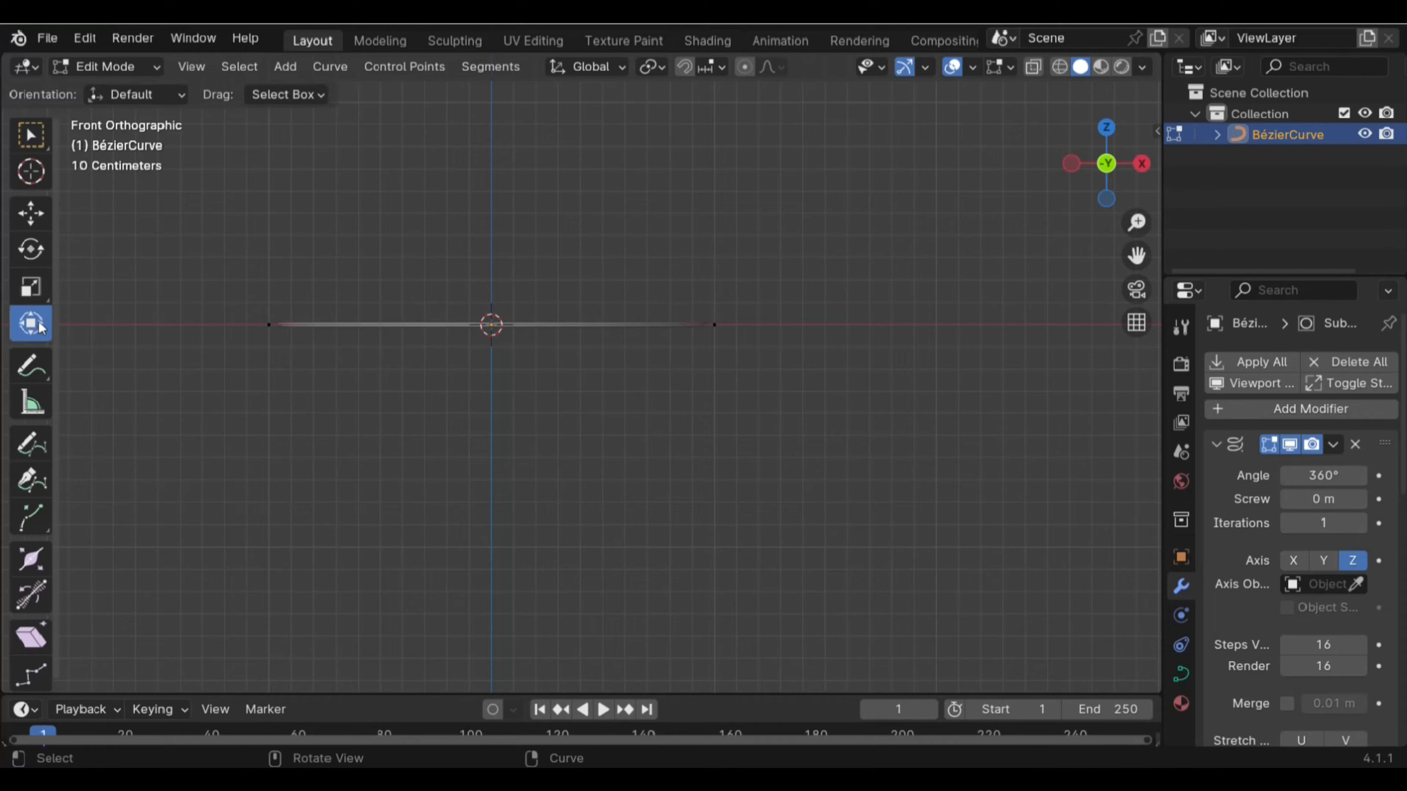
pyautogui.click(710, 322)
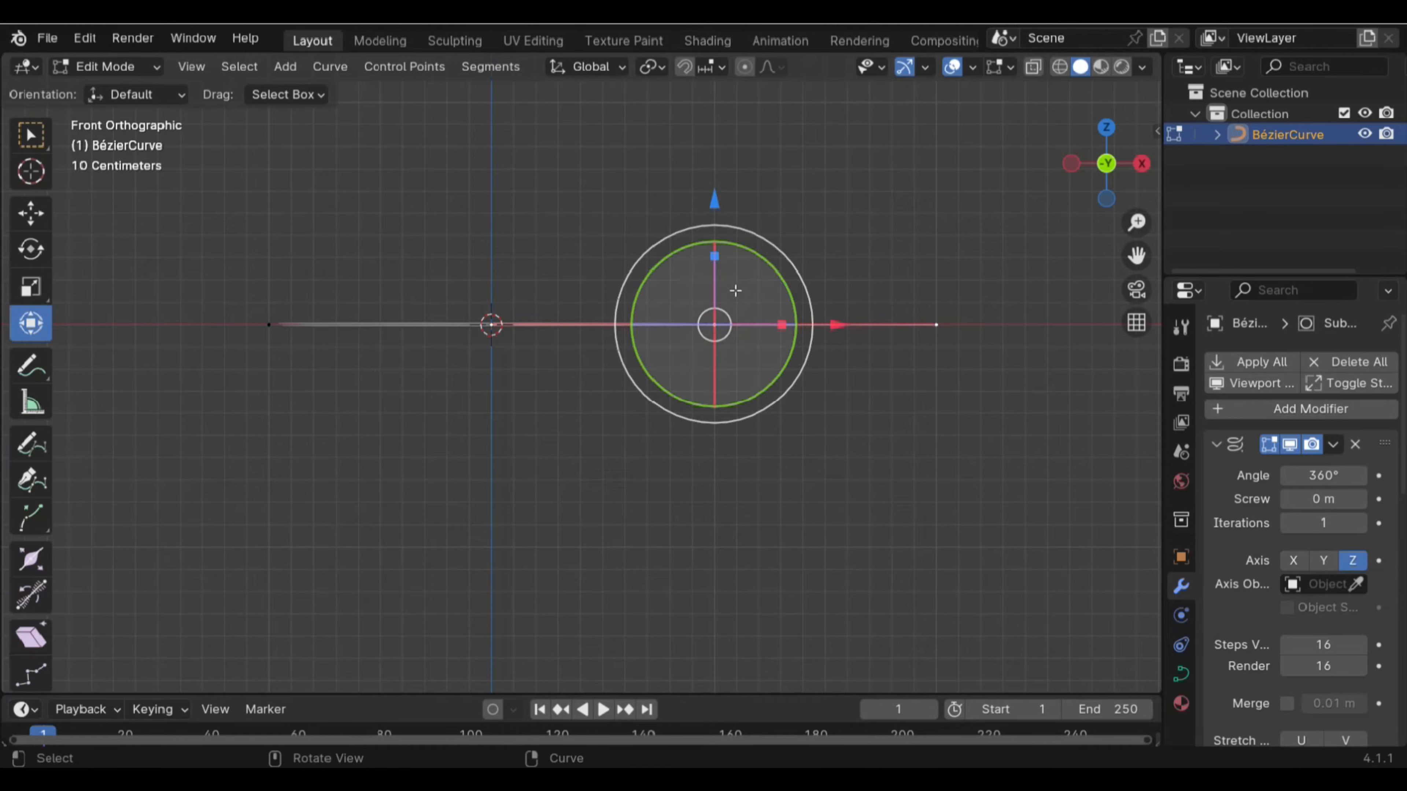
pyautogui.moveTo(715, 203); pyautogui.dragTo(741, 536)
pyautogui.scroll(-3, 806, 446)
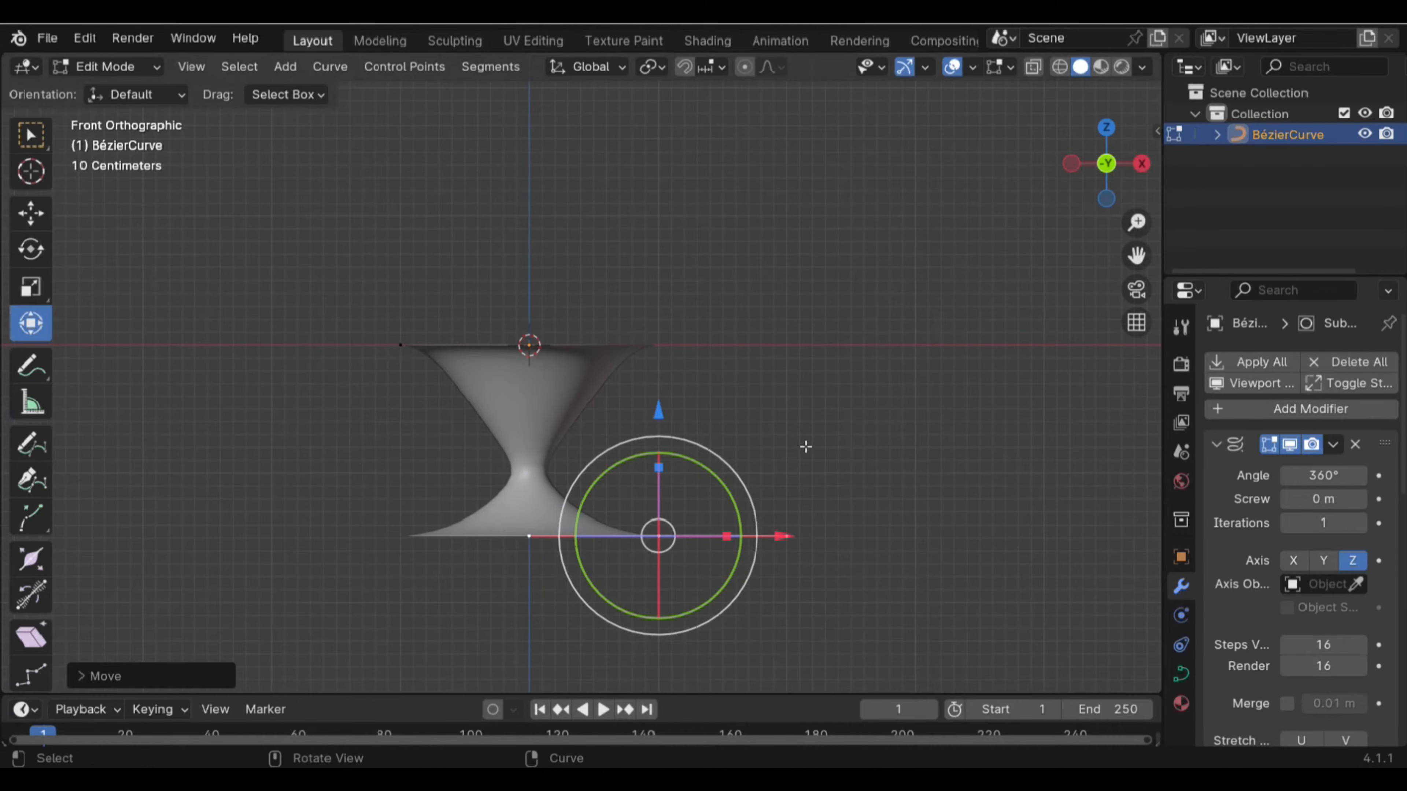
# Rotate the lower end point's handles to a steep angle so the lower part of the shape bulges outward
pyautogui.scroll(5, 901, 382)
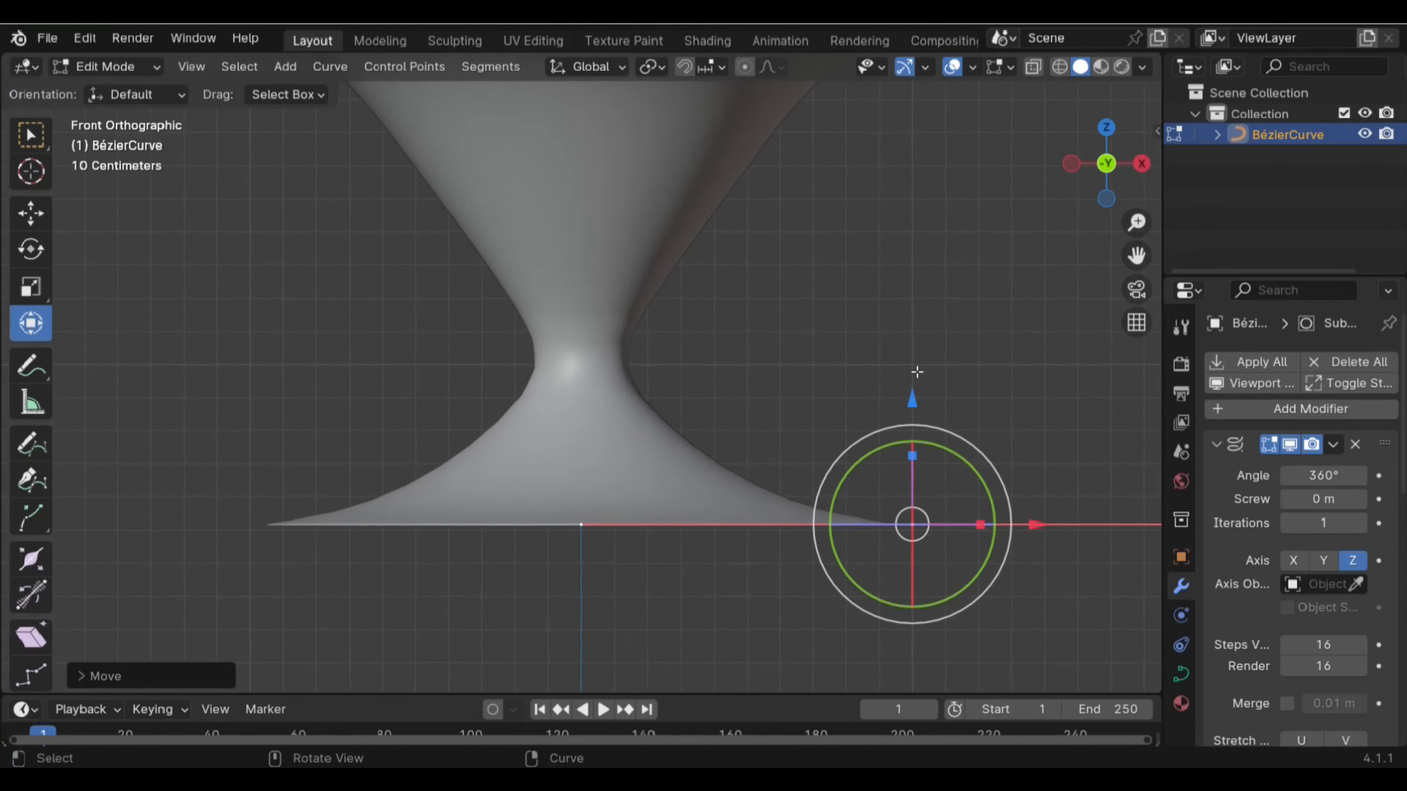
pyautogui.moveTo(929, 480); pyautogui.dragTo(865, 531)
pyautogui.scroll(-3, 865, 531)
pyautogui.keyDown('shift'); pyautogui.moveTo(764, 341); pyautogui.dragTo(770, 231, button='middle'); pyautogui.keyUp('shift')
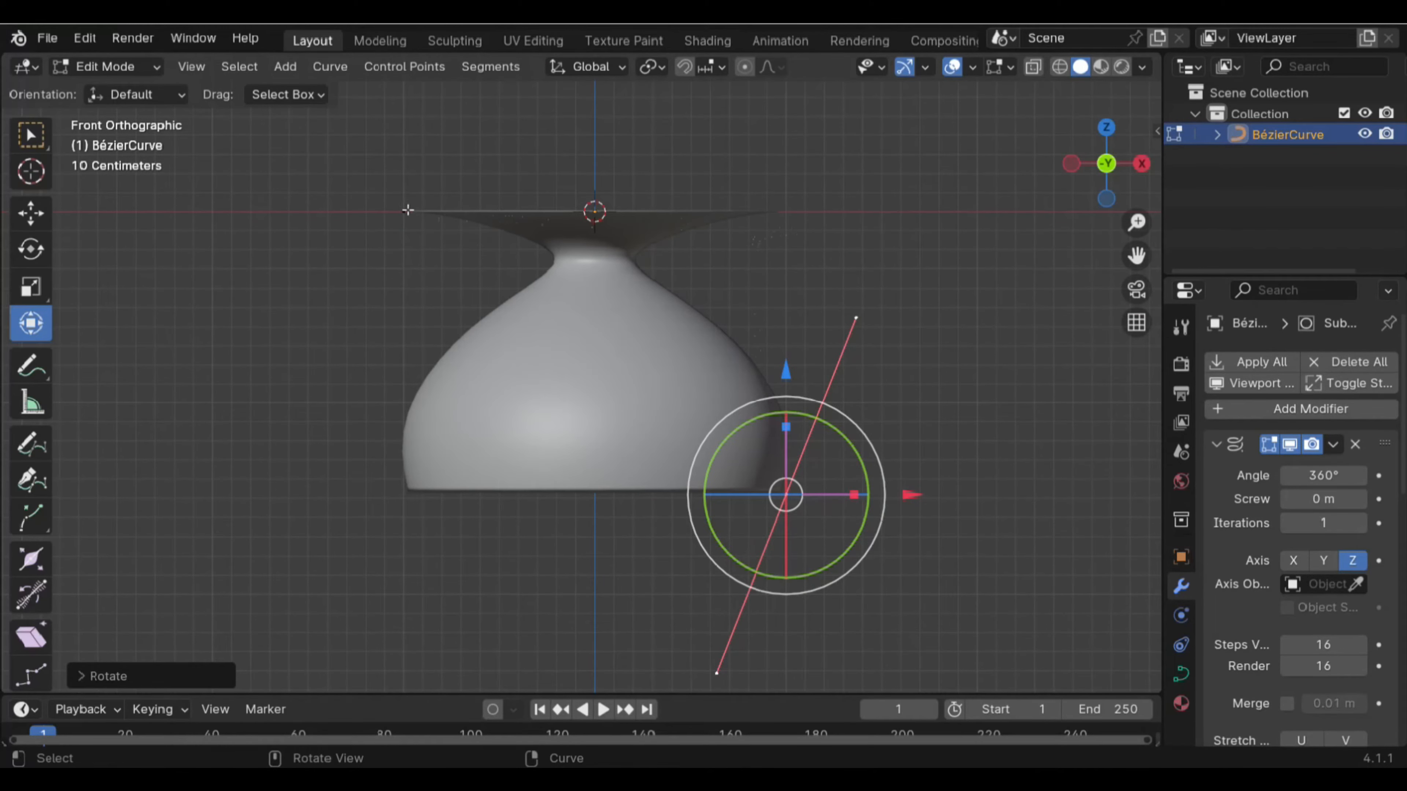
# Rotate the upper left end point's handles steeply and lengthen them along Z to form a deep, rounded bowl
pyautogui.click(387, 206)
pyautogui.moveTo(428, 136); pyautogui.dragTo(475, 258)
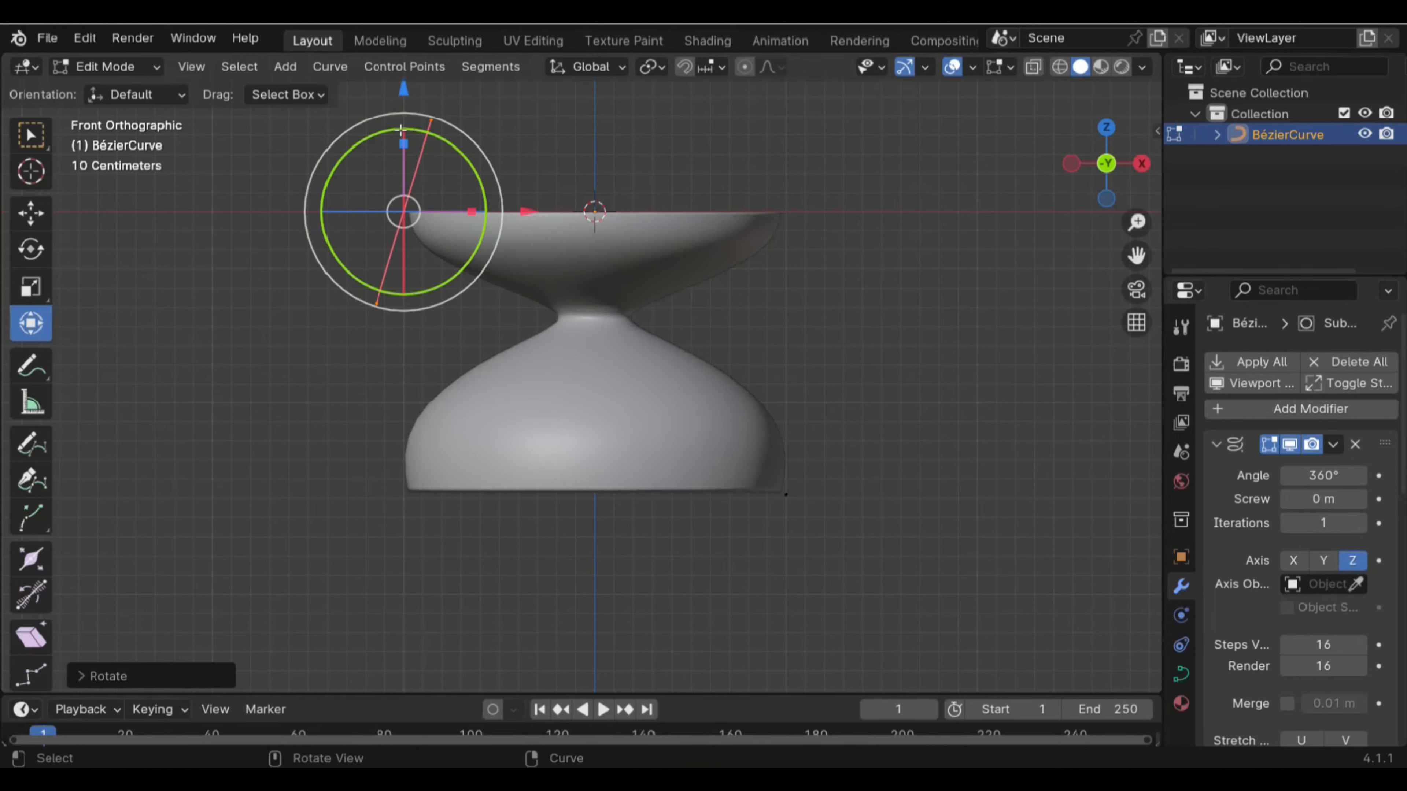
pyautogui.moveTo(403, 145); pyautogui.dragTo(402, 606)
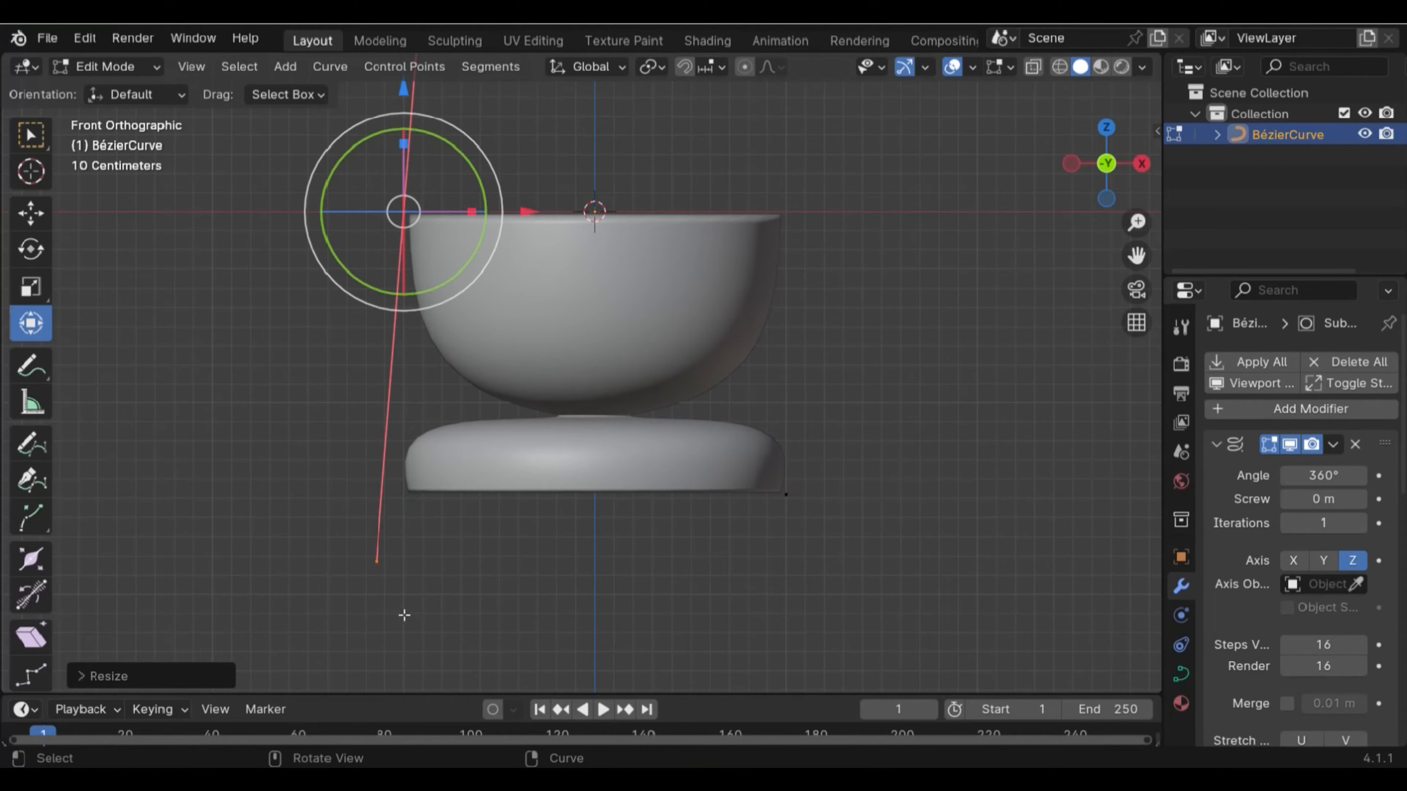
# Rotate and scale down the lower end point's handles to flatten the goblet's foot
pyautogui.click(780, 491)
pyautogui.moveTo(855, 458); pyautogui.dragTo(765, 415)
pyautogui.moveTo(855, 495); pyautogui.dragTo(776, 488)
pyautogui.scroll(-1, 530, 609)
pyautogui.keyDown('shift'); pyautogui.moveTo(530, 608); pyautogui.dragTo(418, 615, button='middle'); pyautogui.keyUp('shift')
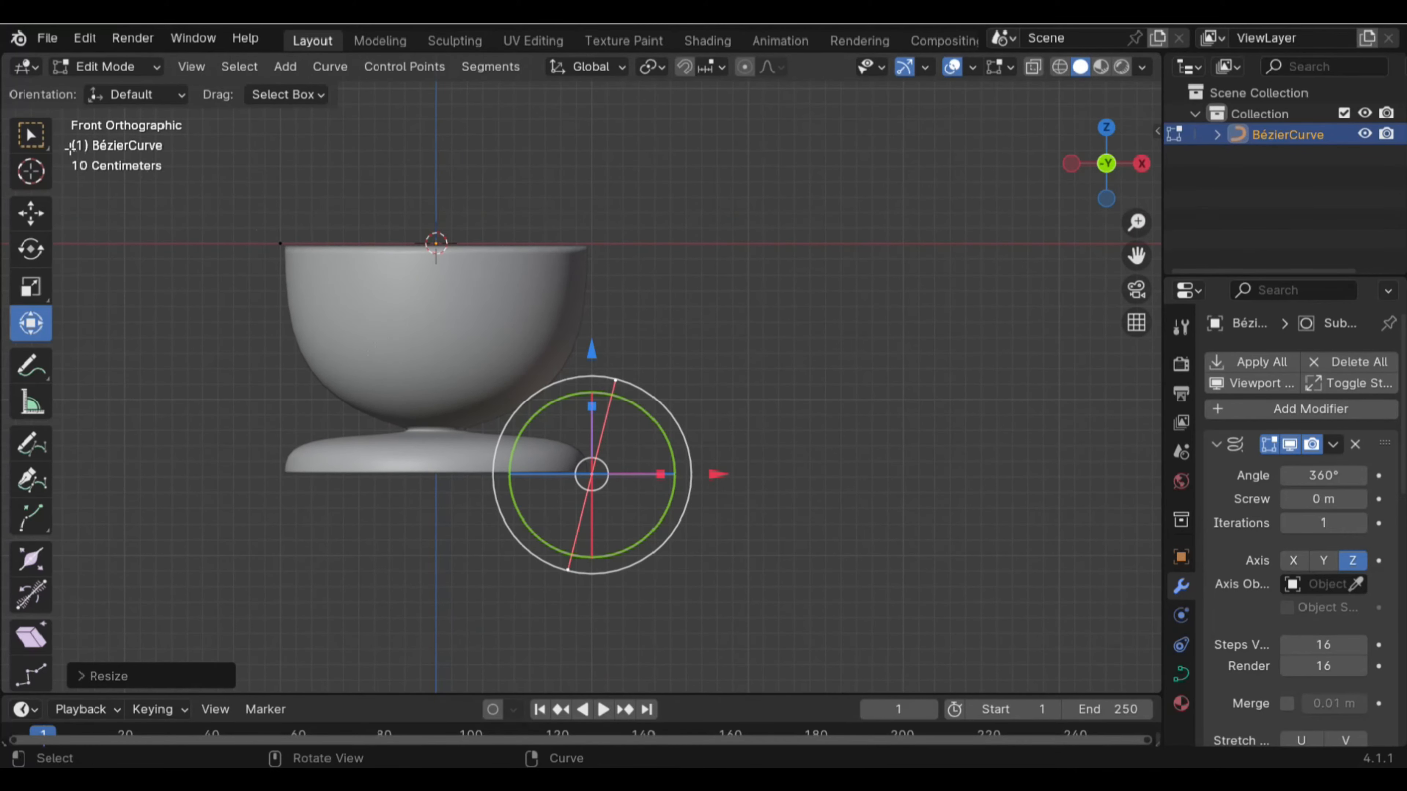
# Return to Object Mode and duplicate the goblet, placing the copy about 2.46 m away along the X axis
pyautogui.click(94, 69)
pyautogui.click(163, 89)
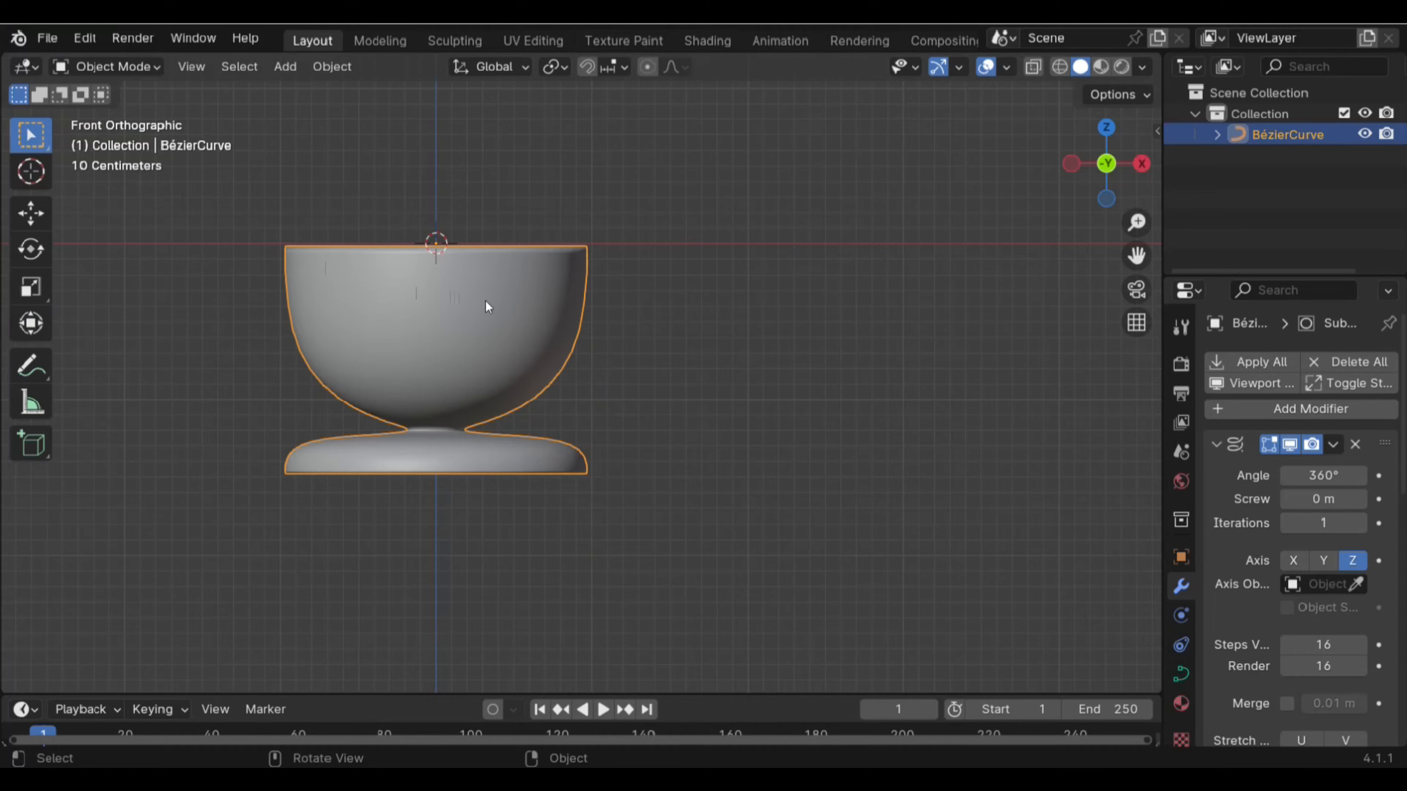
pyautogui.hotkey('shift', 'd')
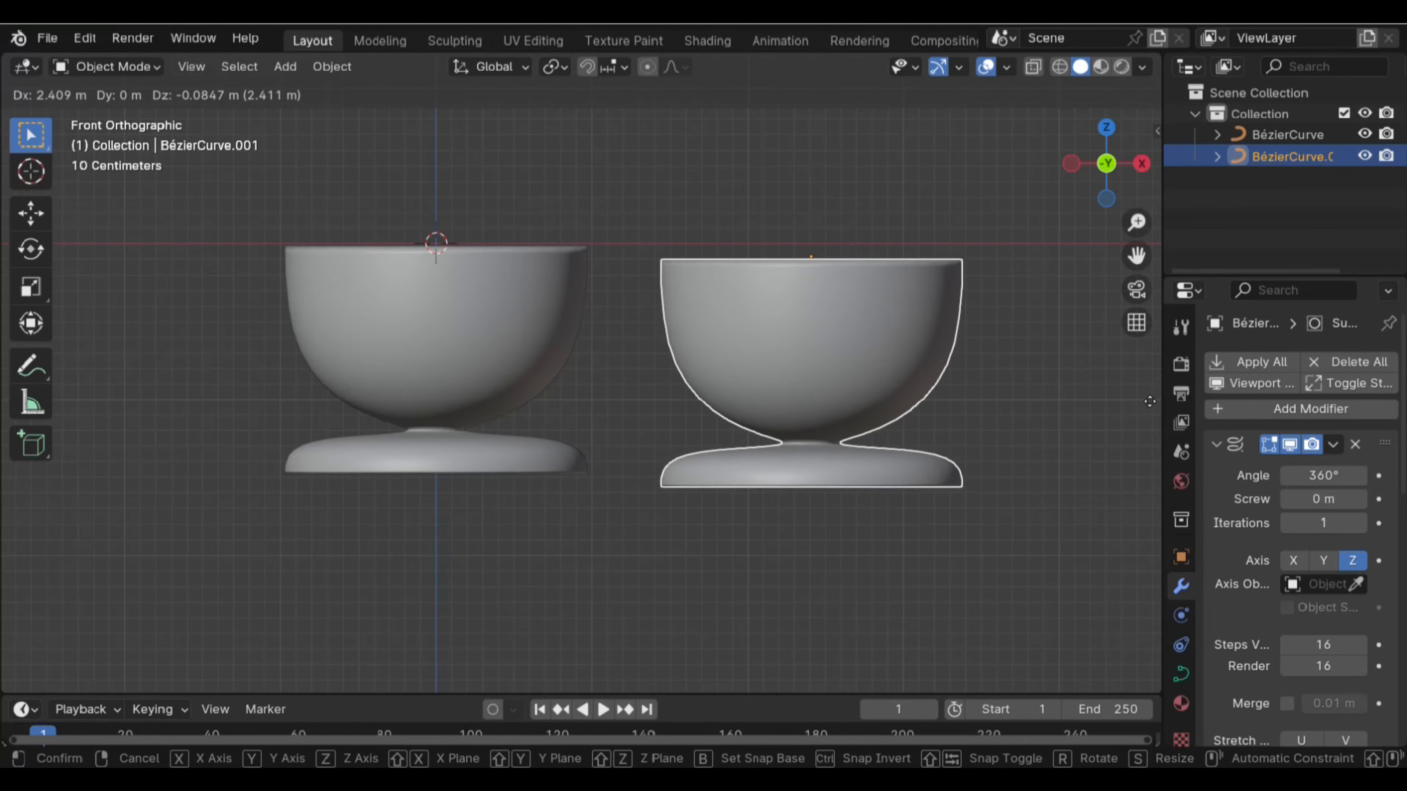
pyautogui.press('x')
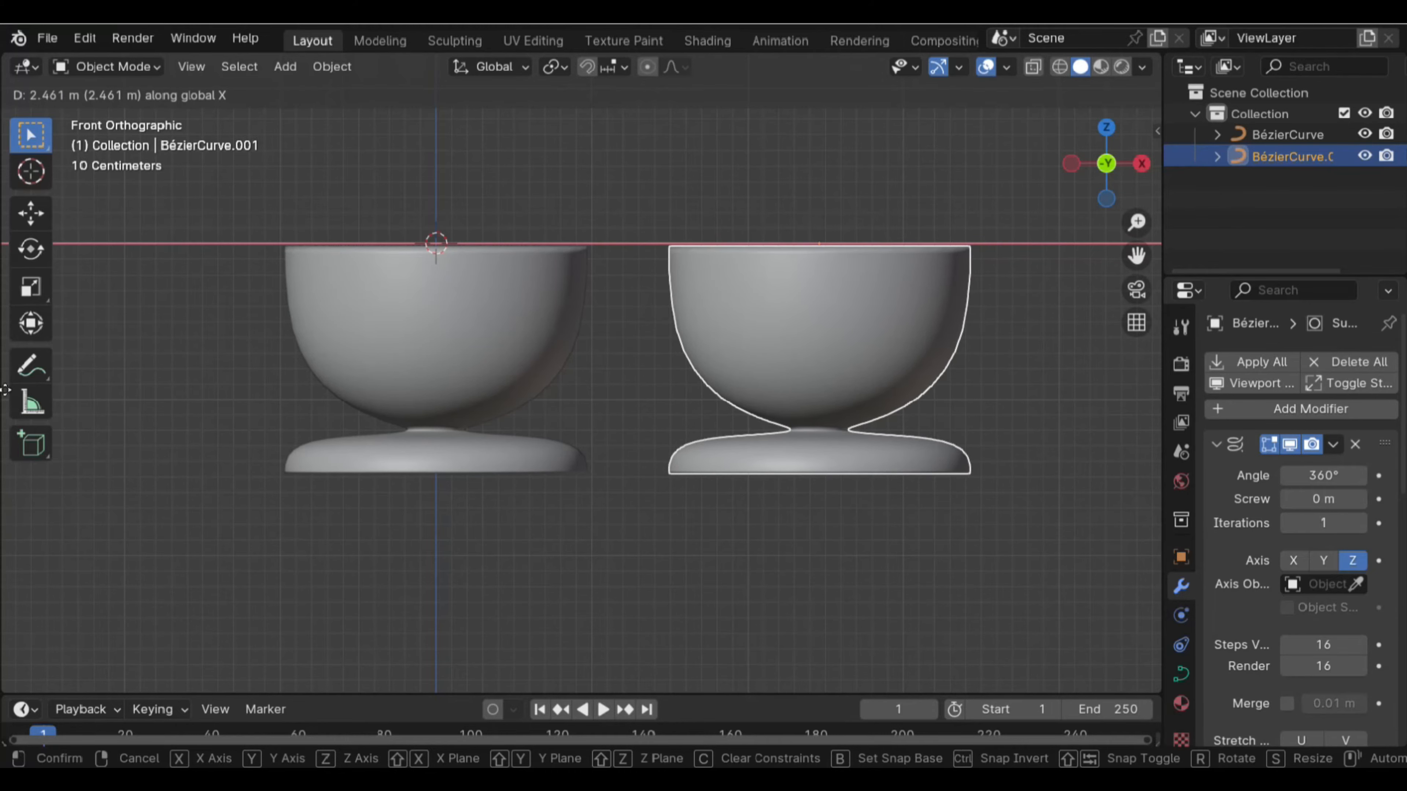
pyautogui.click(7, 395)
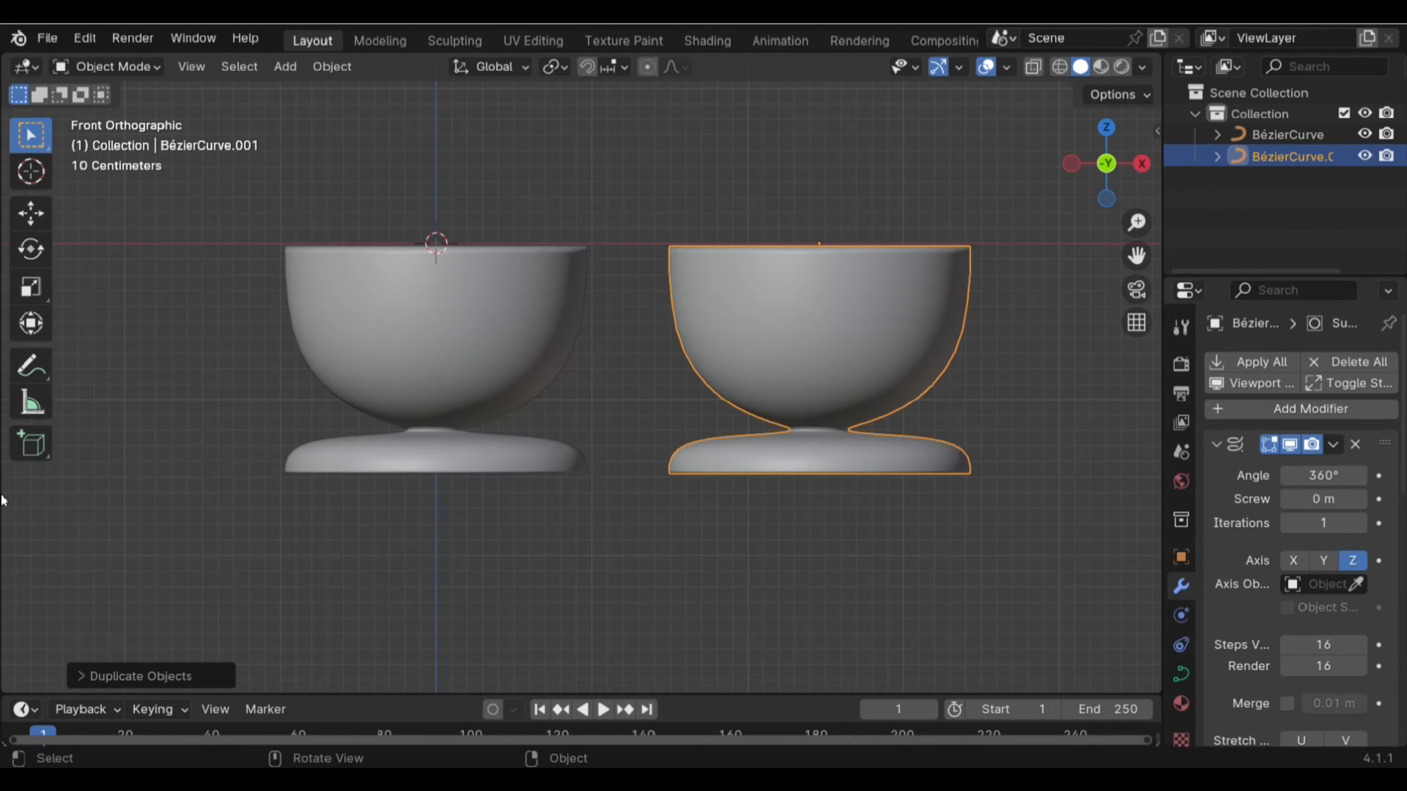
# Put the duplicated goblet's curve in Edit Mode
pyautogui.keyDown('shift'); pyautogui.hscroll(5, 3, 510); pyautogui.keyUp('shift')
pyautogui.scroll(-1, 81, 488)
pyautogui.keyDown('shift'); pyautogui.scroll(-3, 467, 471); pyautogui.keyUp('shift')
pyautogui.scroll(1, 471, 469)
pyautogui.scroll(1, 544, 415)
pyautogui.click(137, 65)
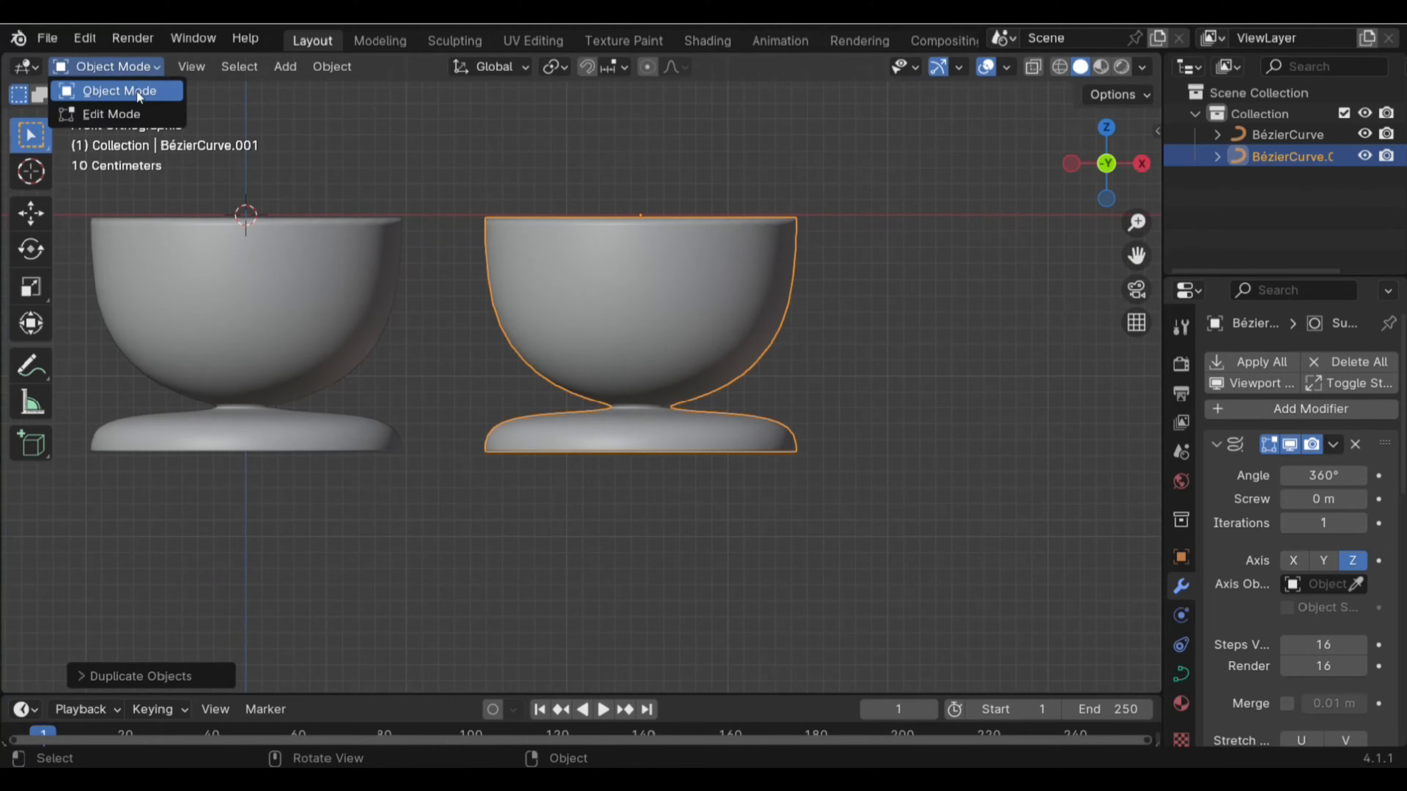
pyautogui.click(134, 116)
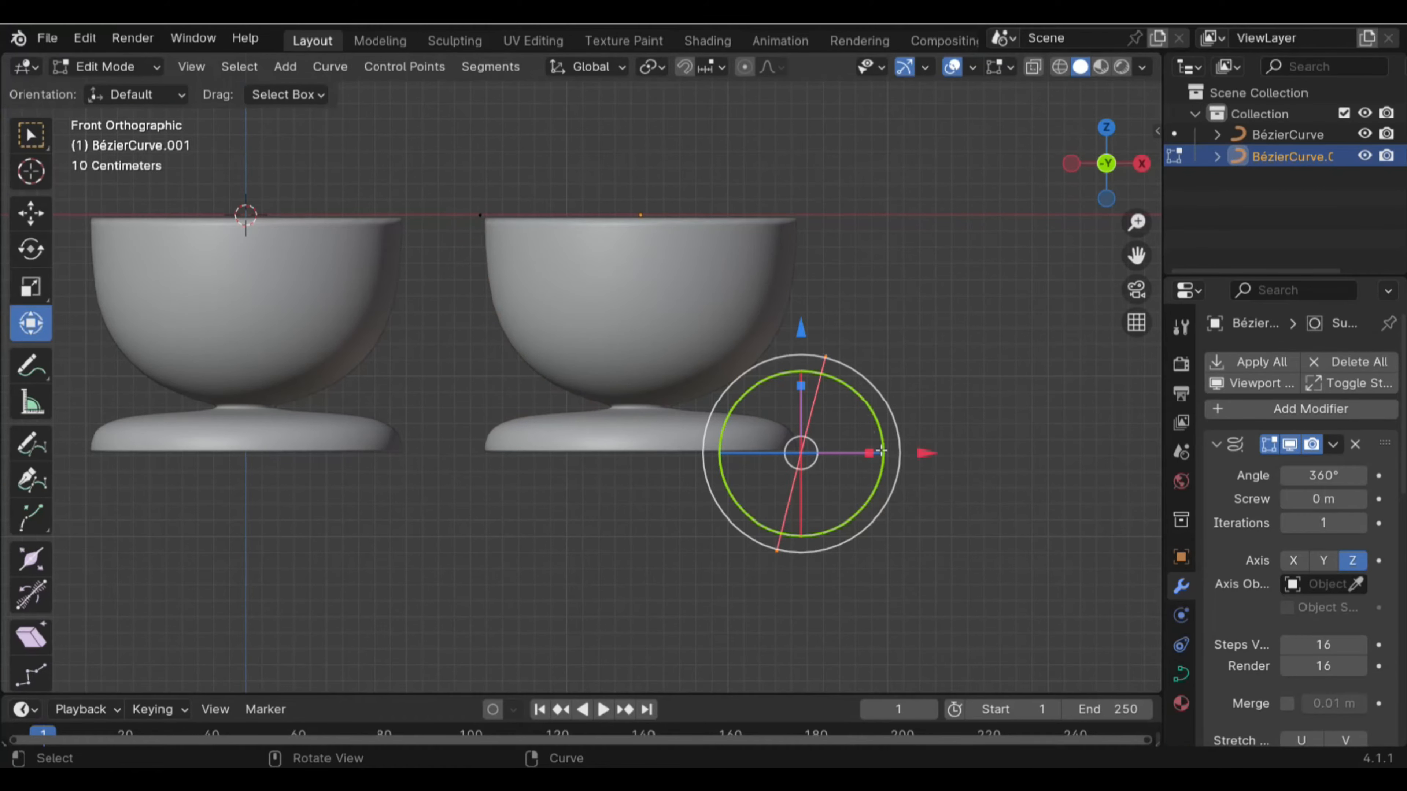
# Lengthen and rotate the copy's lower end point handles, and rotate the upper left end point's handles to form a narrow neck over a wide body
pyautogui.moveTo(801, 386); pyautogui.dragTo(793, 315)
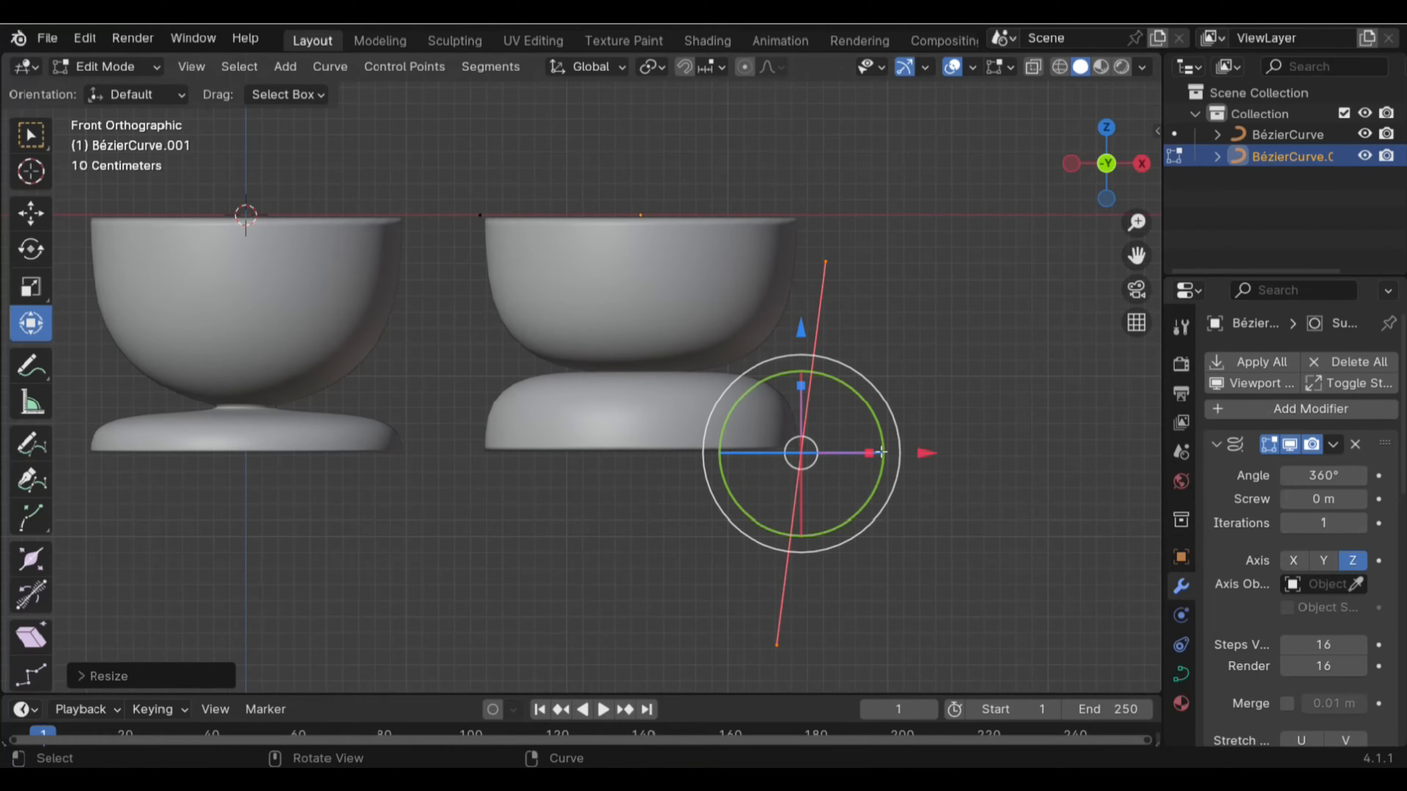
pyautogui.moveTo(882, 431); pyautogui.dragTo(876, 573)
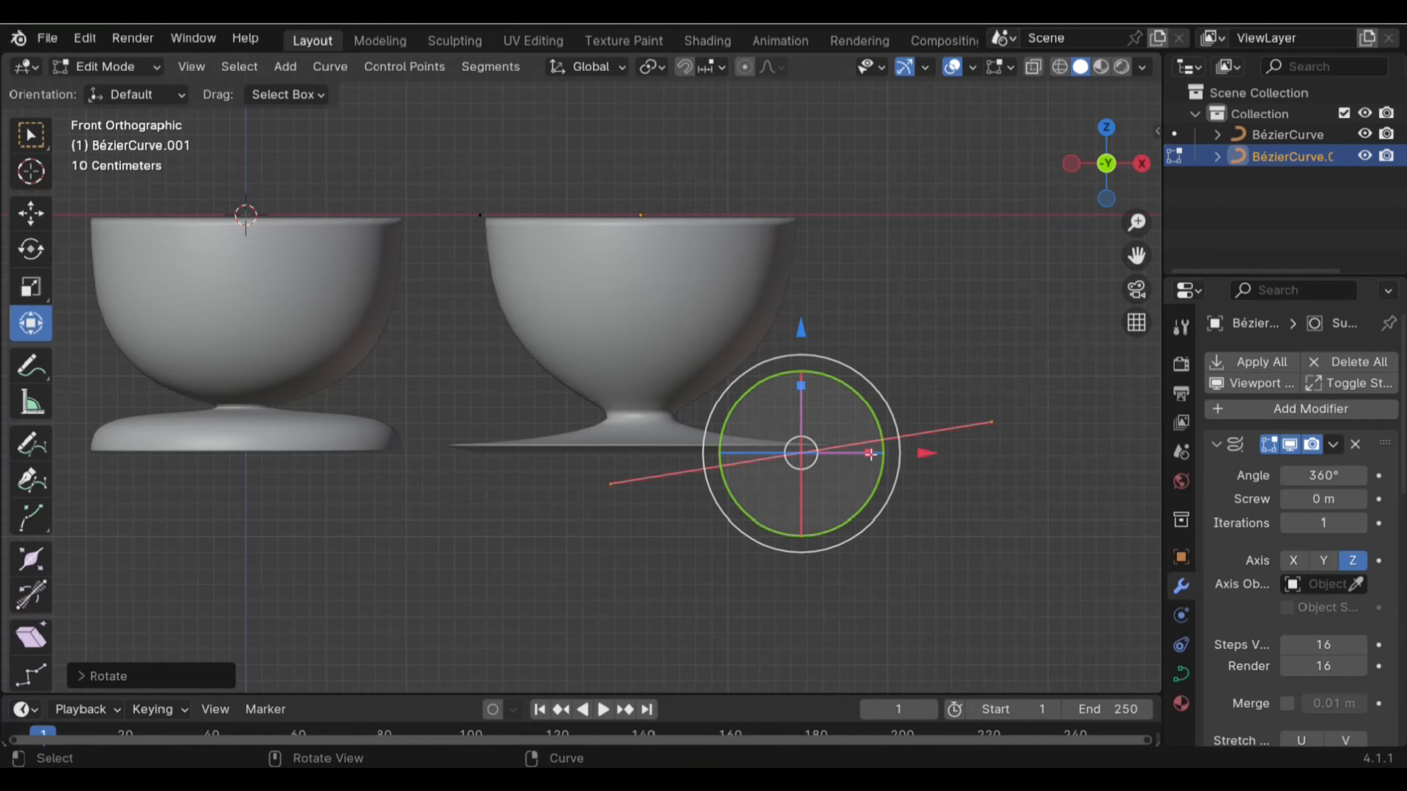
pyautogui.click(472, 196)
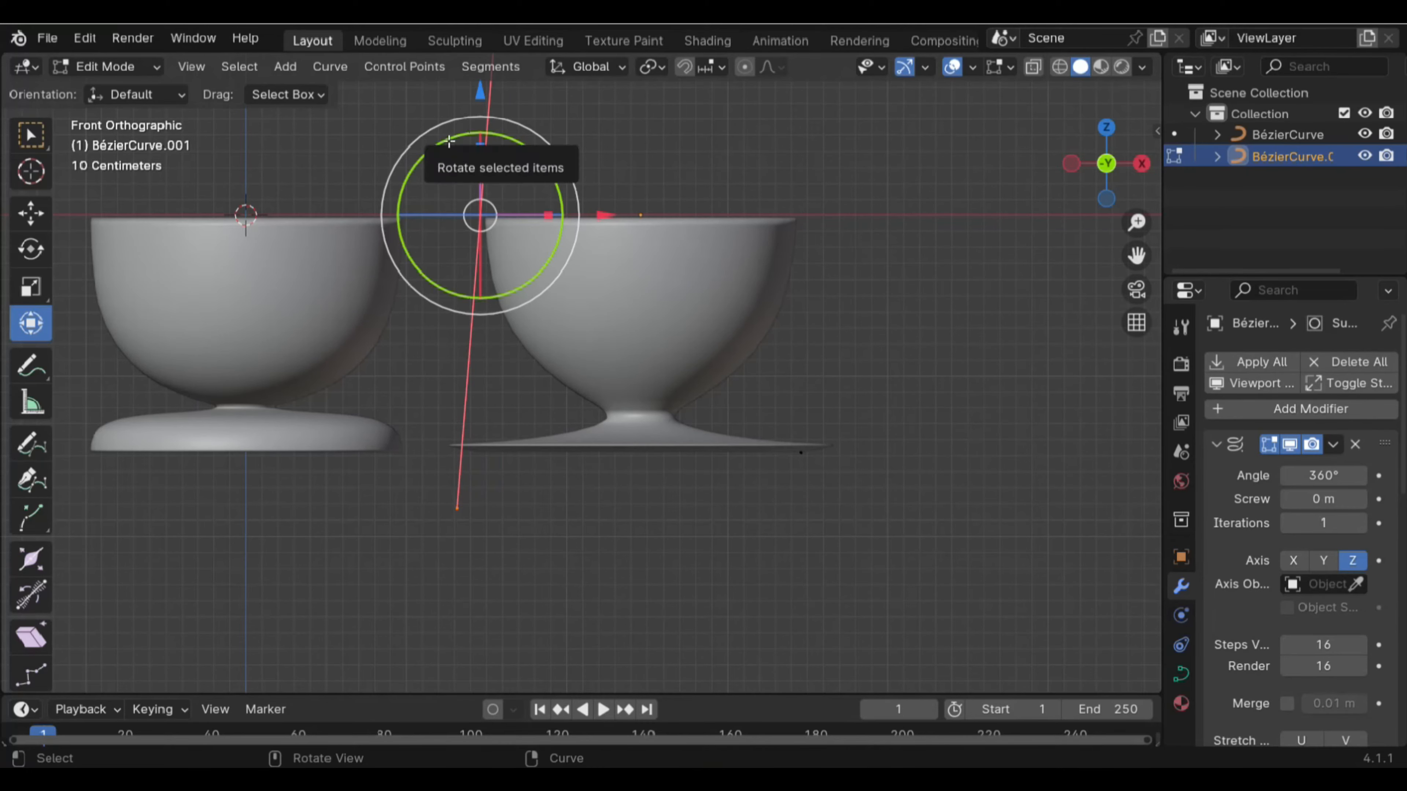
pyautogui.moveTo(449, 142); pyautogui.dragTo(415, 236)
pyautogui.scroll(-1, 665, 556)
pyautogui.scroll(1, 667, 557)
pyautogui.scroll(1, 668, 558)
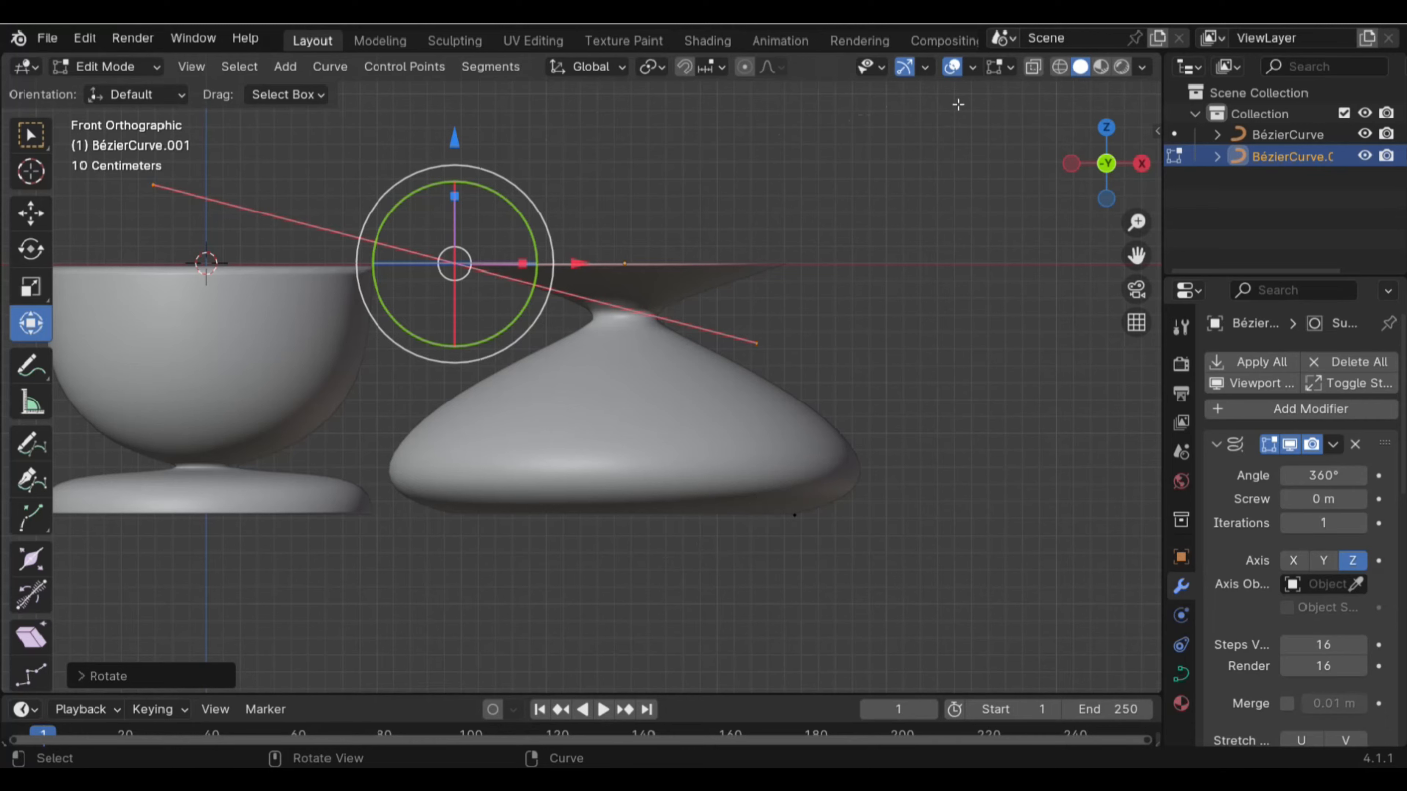
# Switch the viewport to wireframe shading and convert the reshaped curve to a mesh in Object Mode
pyautogui.click(1063, 71)
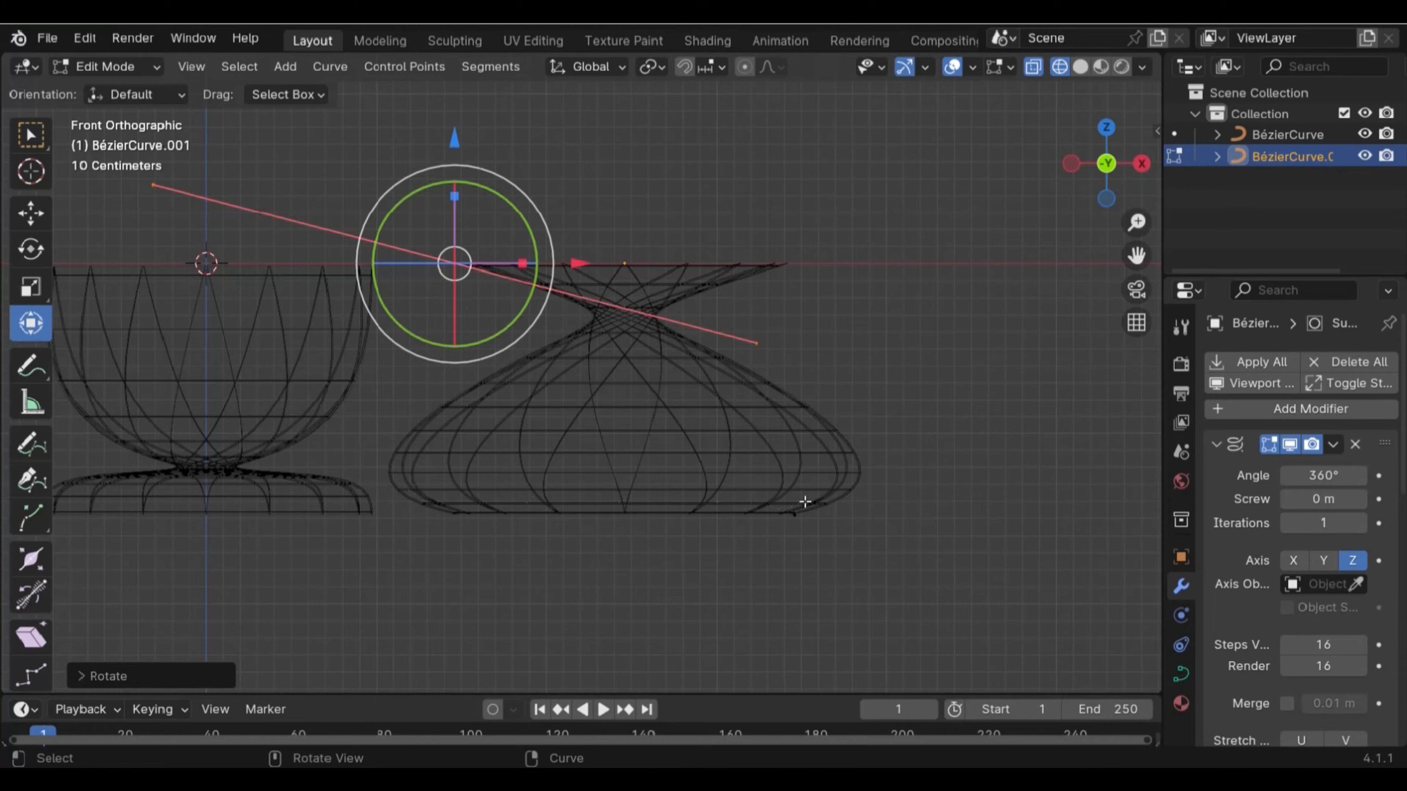
pyautogui.scroll(-1, 805, 501)
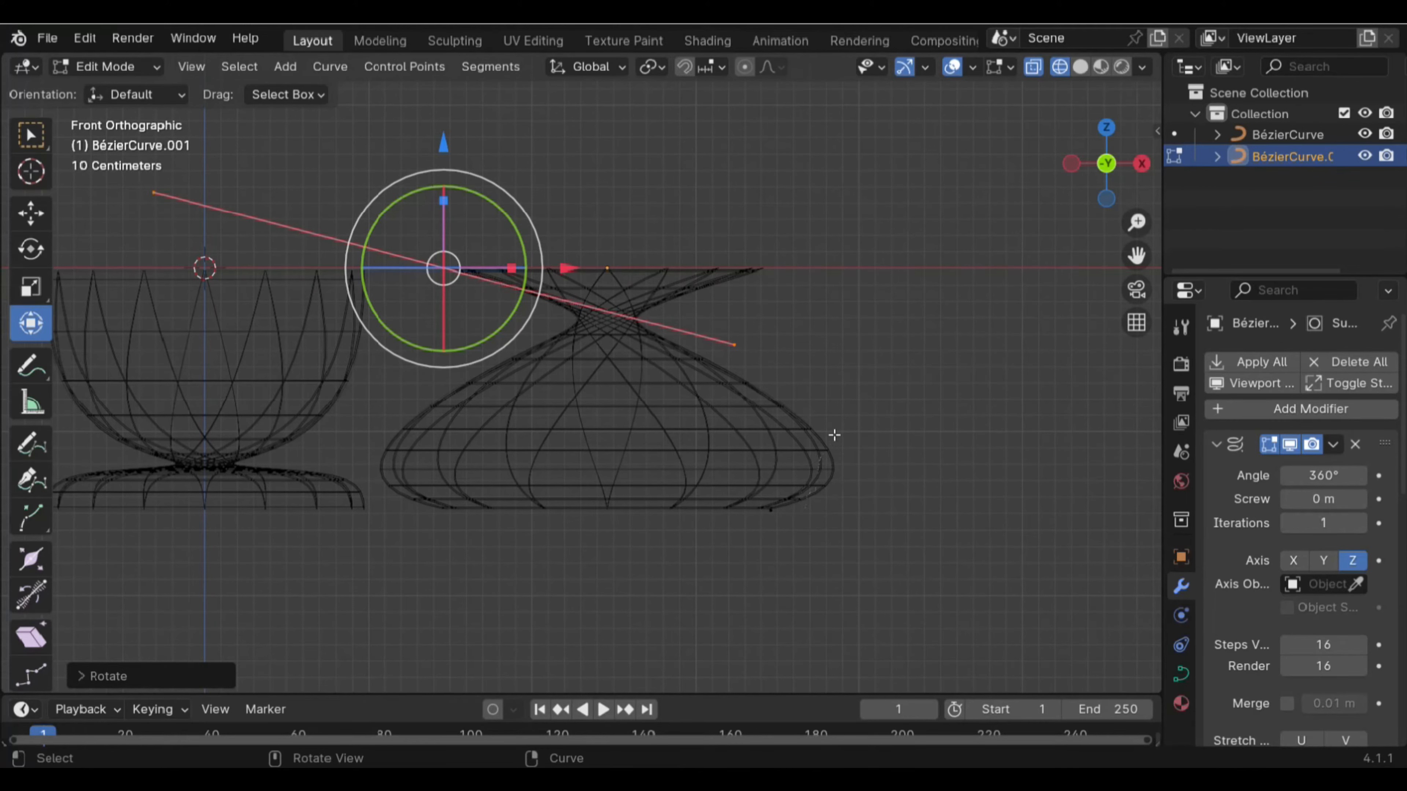
pyautogui.click(127, 66)
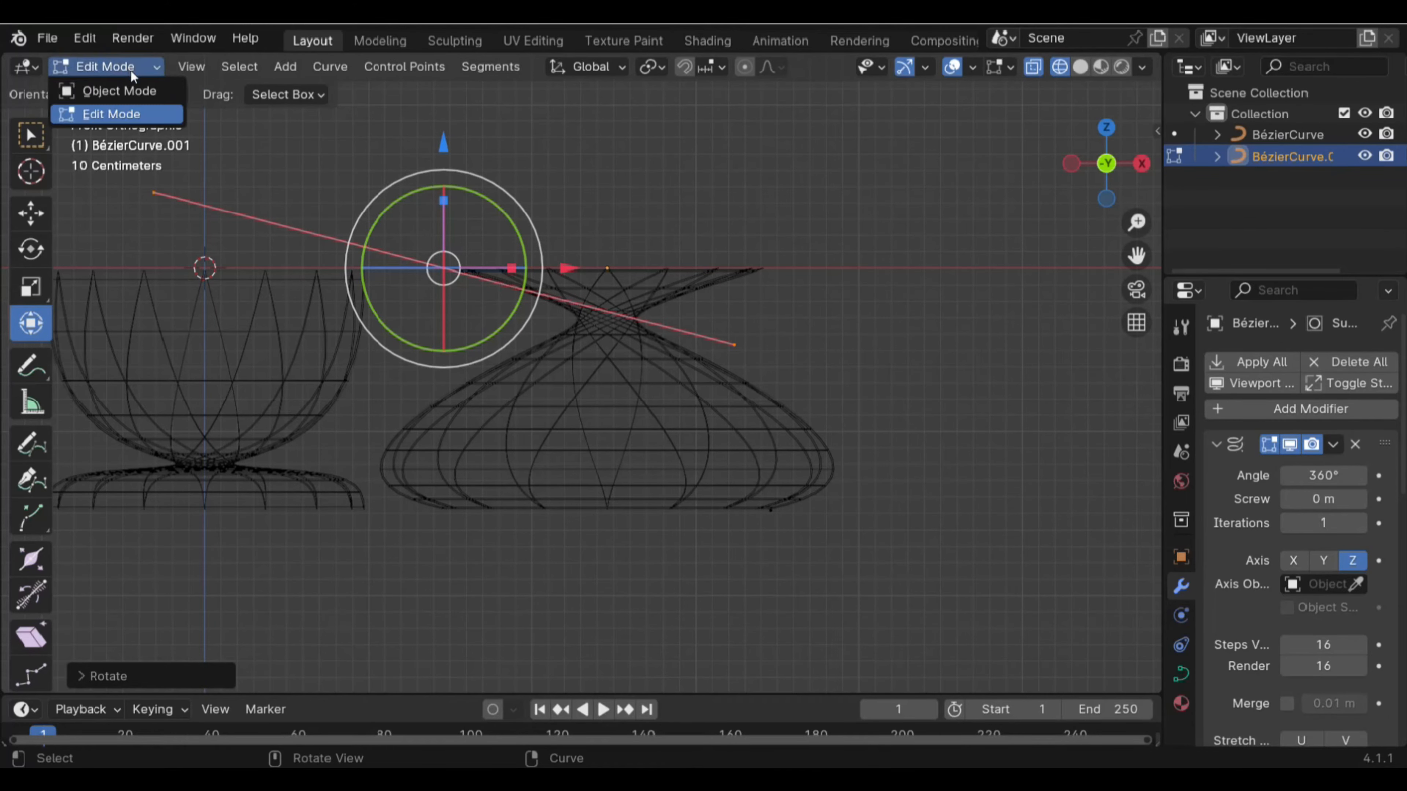
pyautogui.click(138, 91)
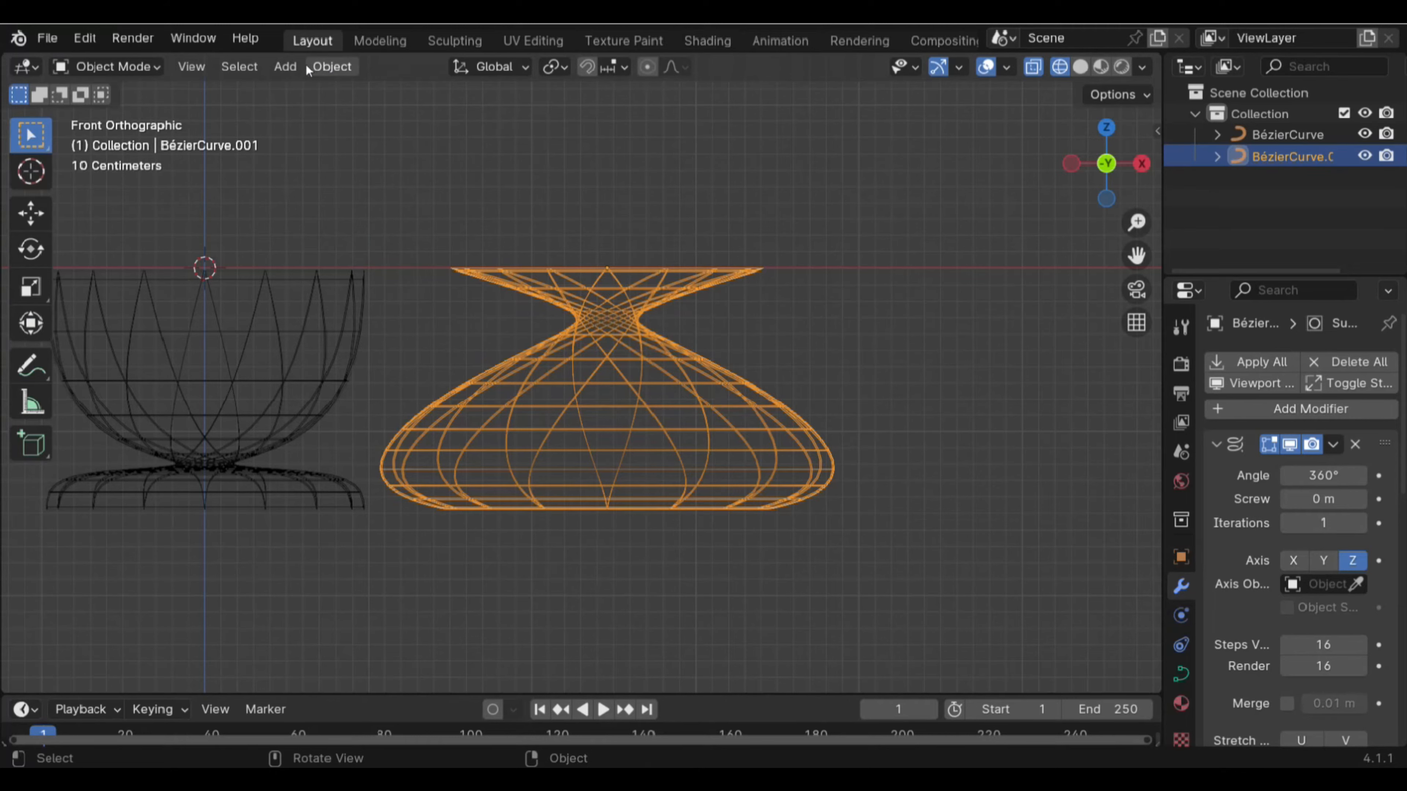
pyautogui.rightClick(793, 381)
pyautogui.moveTo(793, 380)
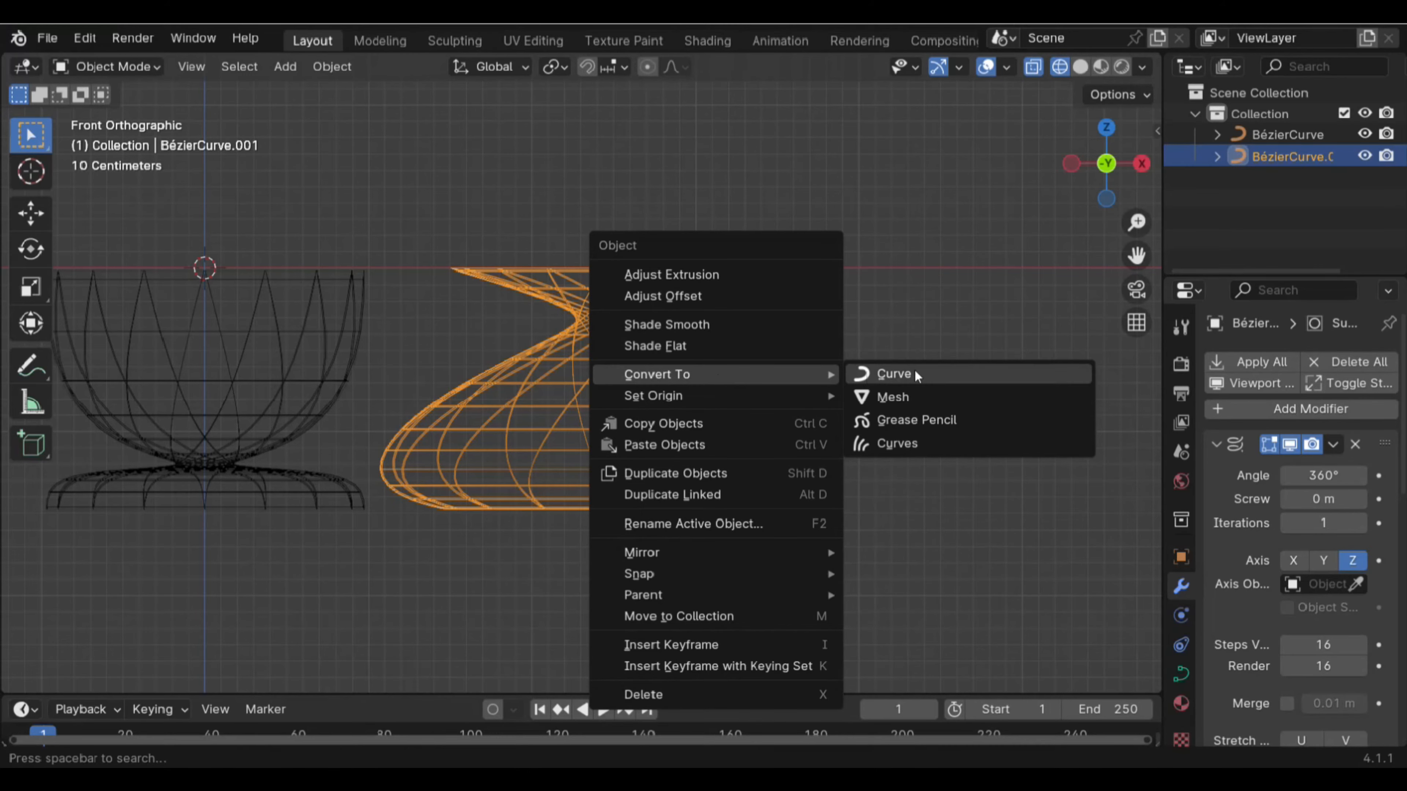
pyautogui.click(918, 397)
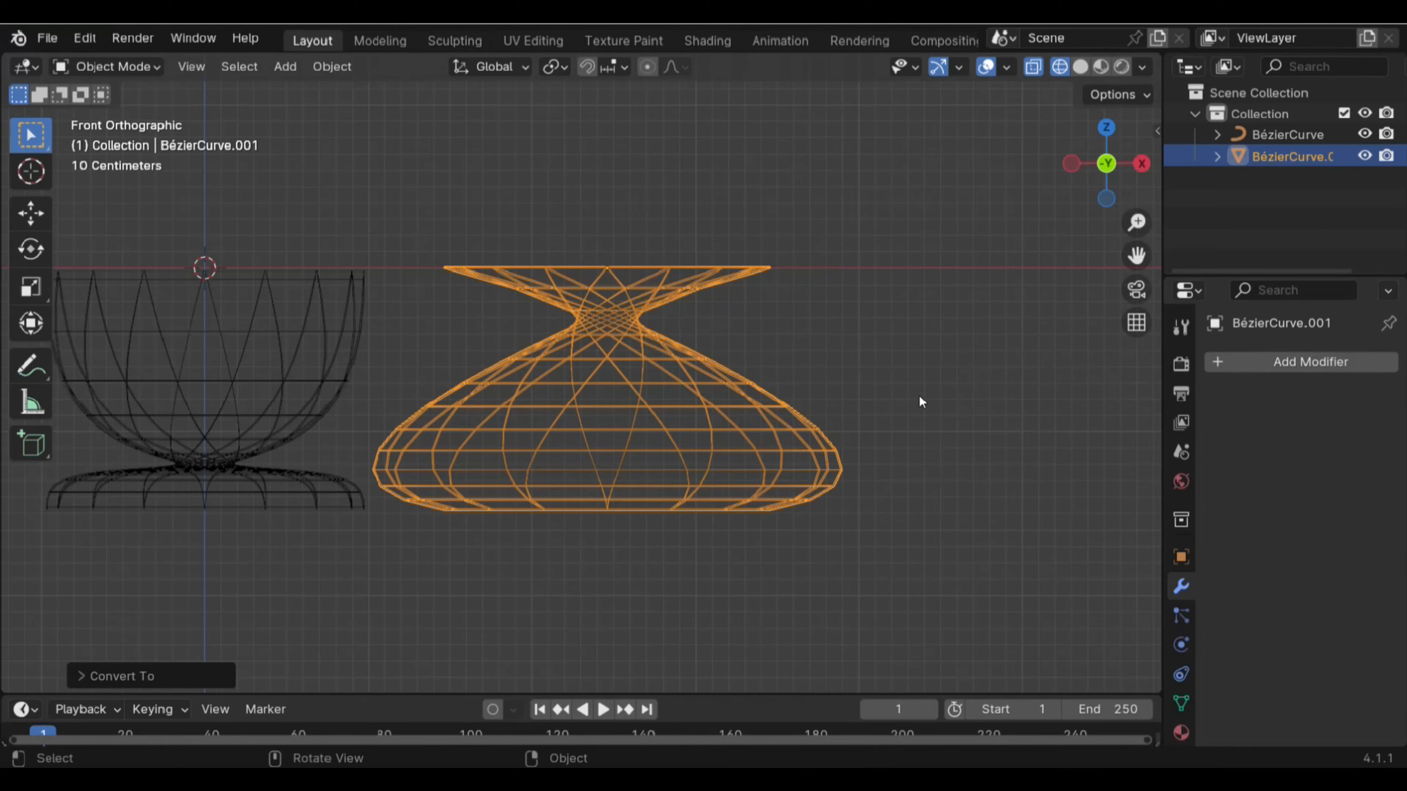
pyautogui.scroll(-1, 755, 455)
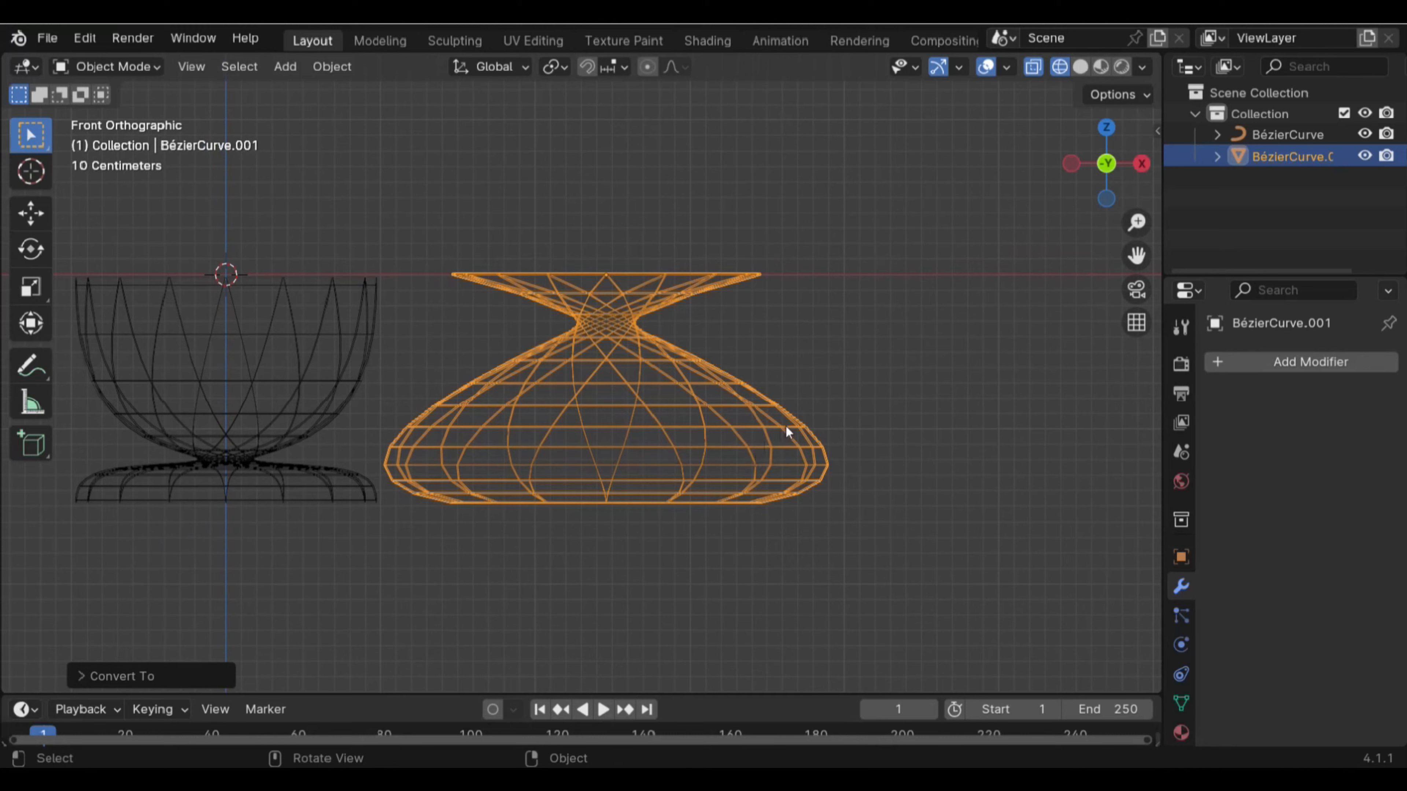
# Show the vessels in Material Preview shading and select a horizontal edge loop around the converted mesh's lower body in Edit Mode
pyautogui.click(1100, 67)
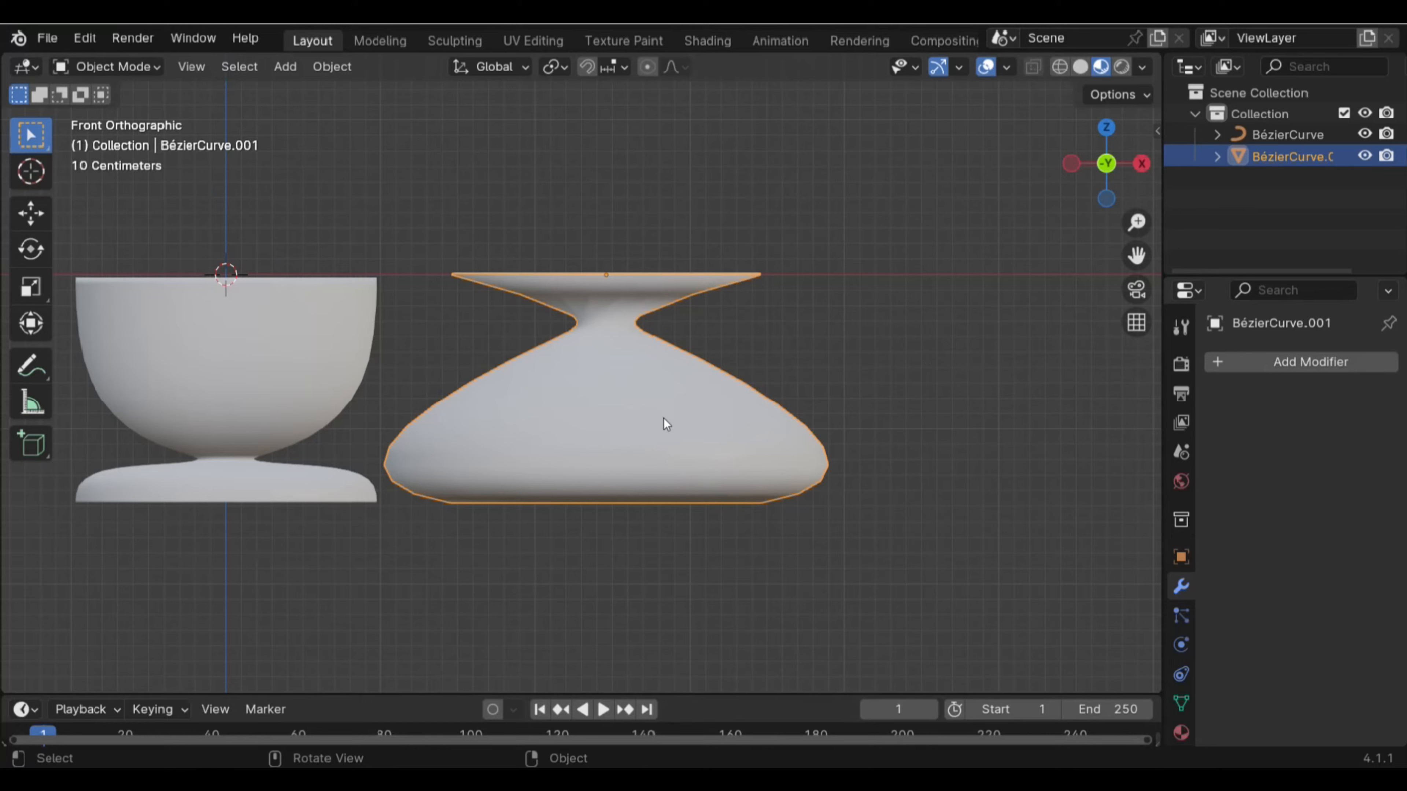
pyautogui.click(115, 63)
pyautogui.click(123, 112)
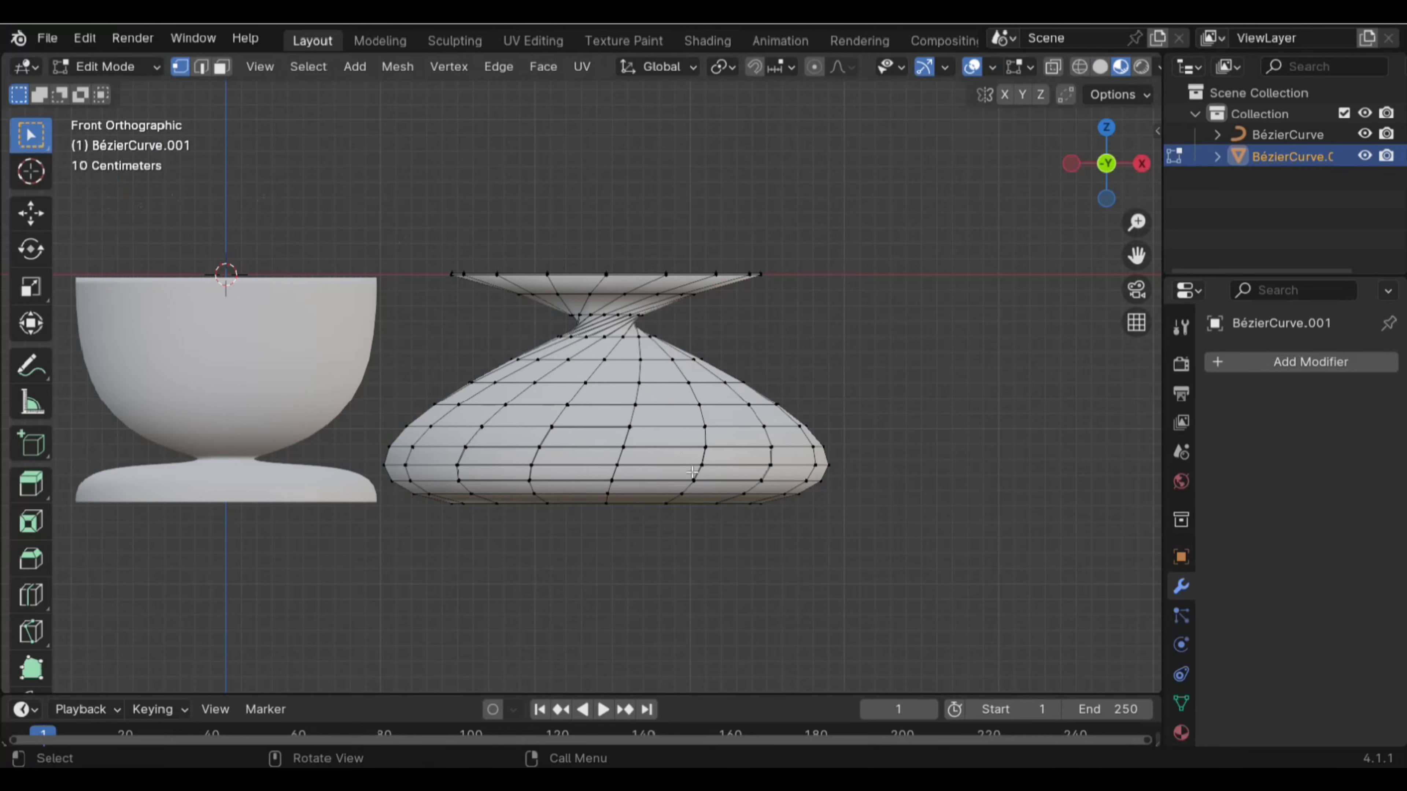
pyautogui.click(202, 68)
pyautogui.keyDown('alt'); pyautogui.click(599, 425); pyautogui.keyUp('alt')
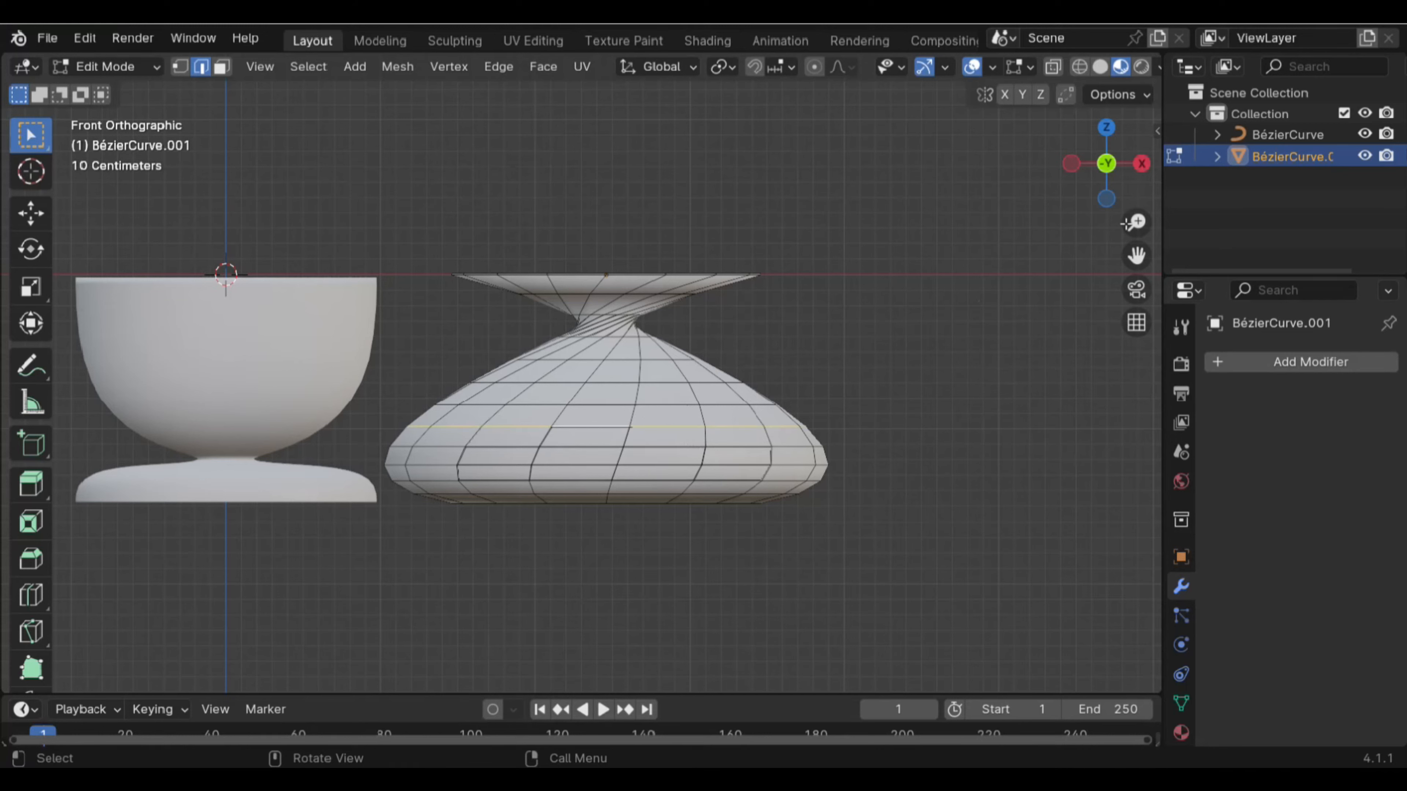
# In wireframe shading, scale the selected lower-body edge loop along X to about 0.59 with proportional editing enabled
pyautogui.click(1079, 68)
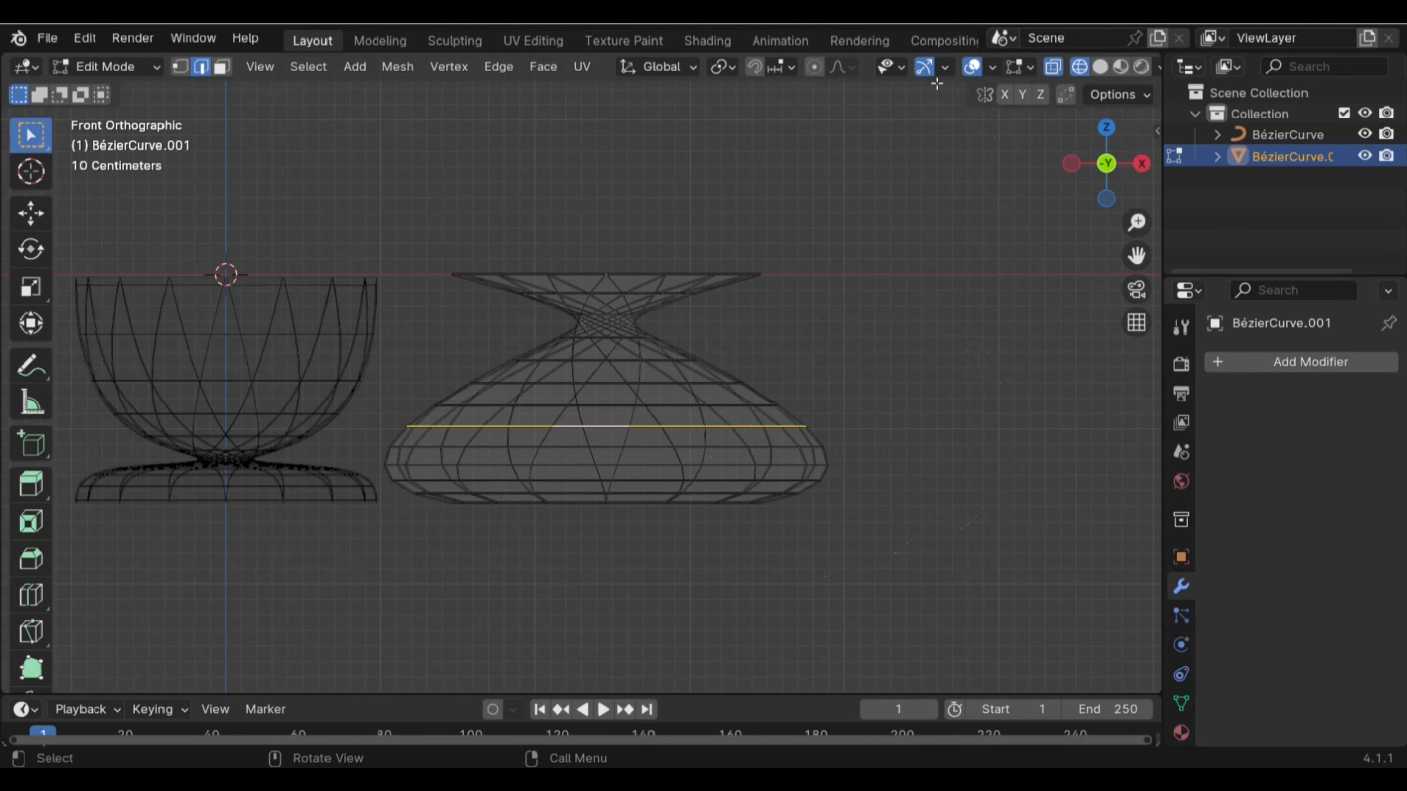
pyautogui.click(813, 68)
pyautogui.click(33, 331)
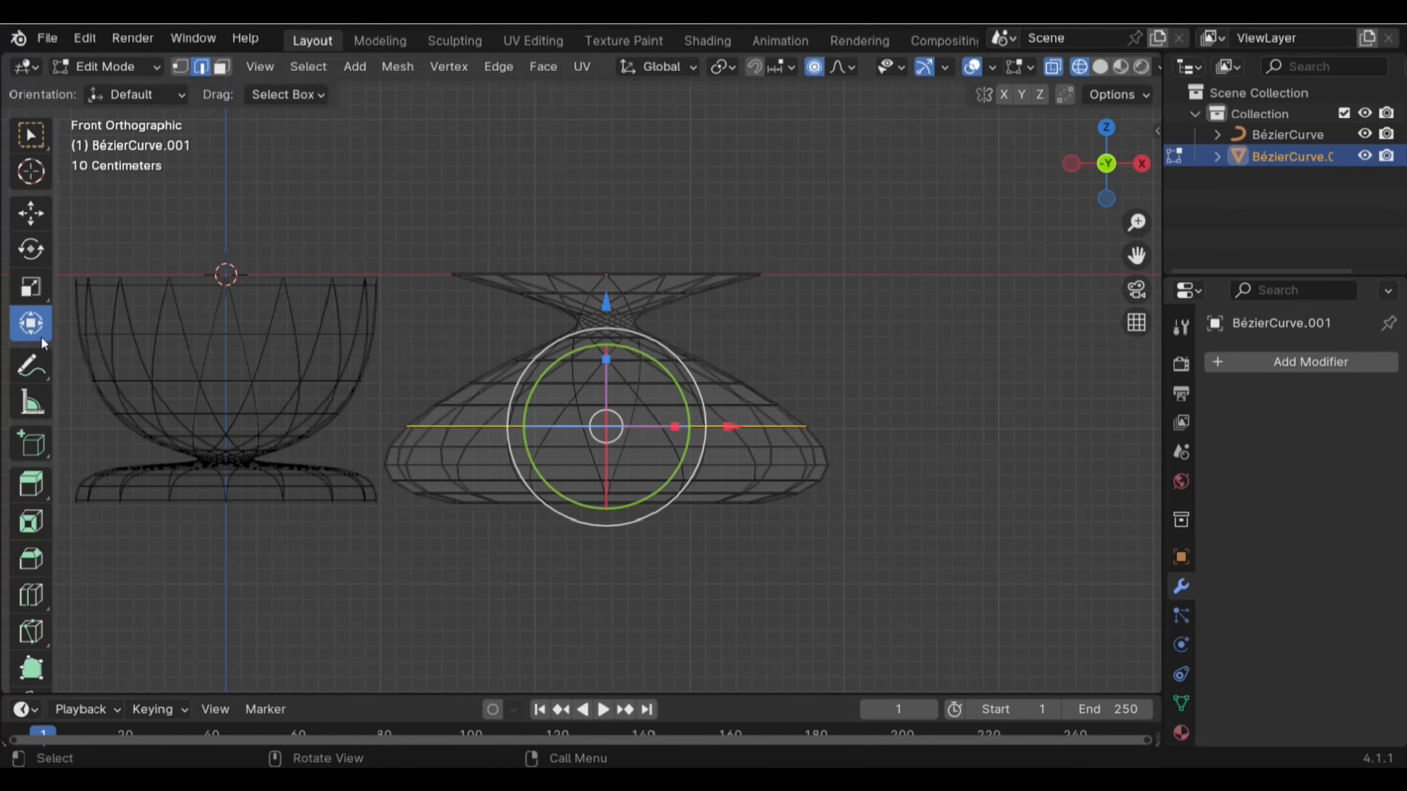
pyautogui.moveTo(675, 427); pyautogui.dragTo(643, 436)
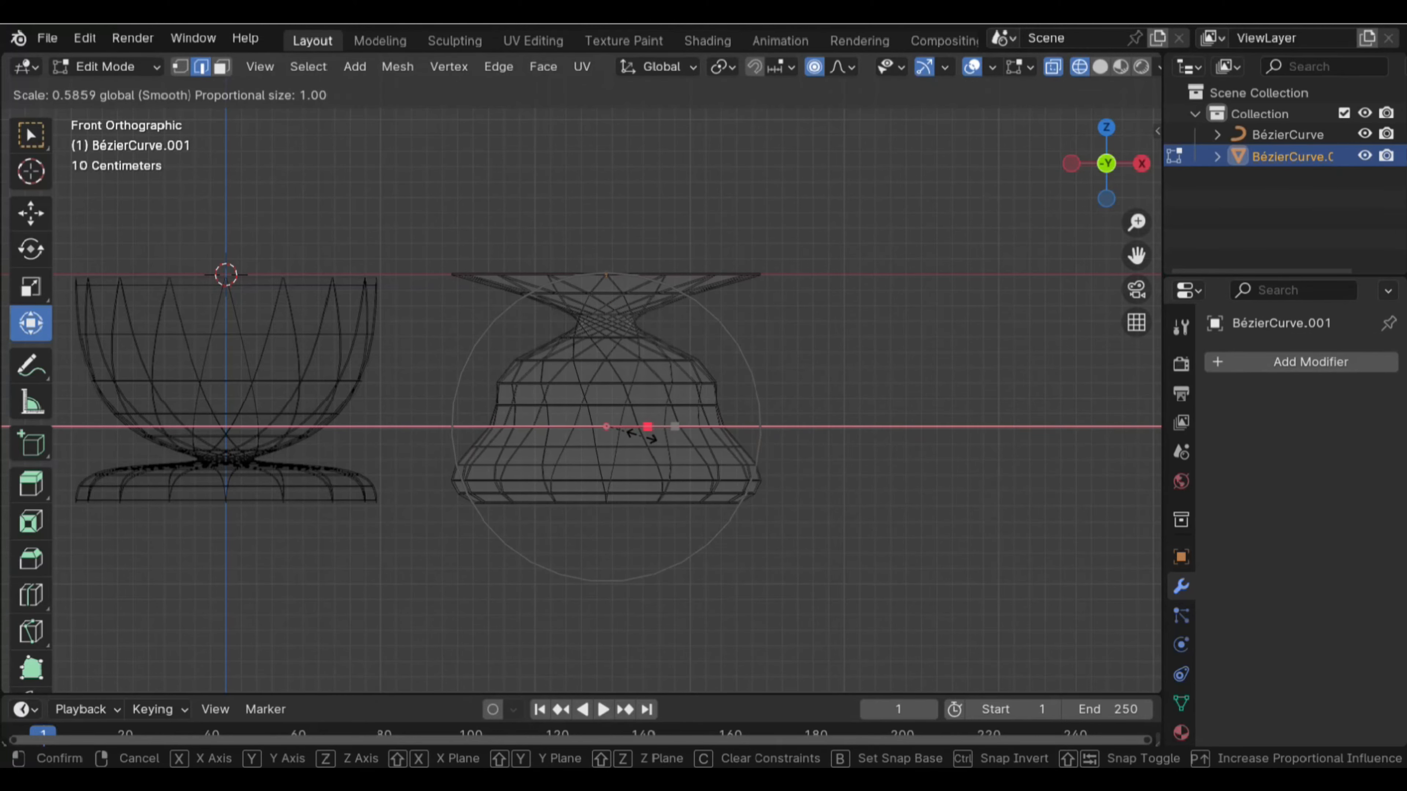
pyautogui.moveTo(641, 436); pyautogui.dragTo(670, 380)
pyautogui.hotkey('ctrl', 'z')
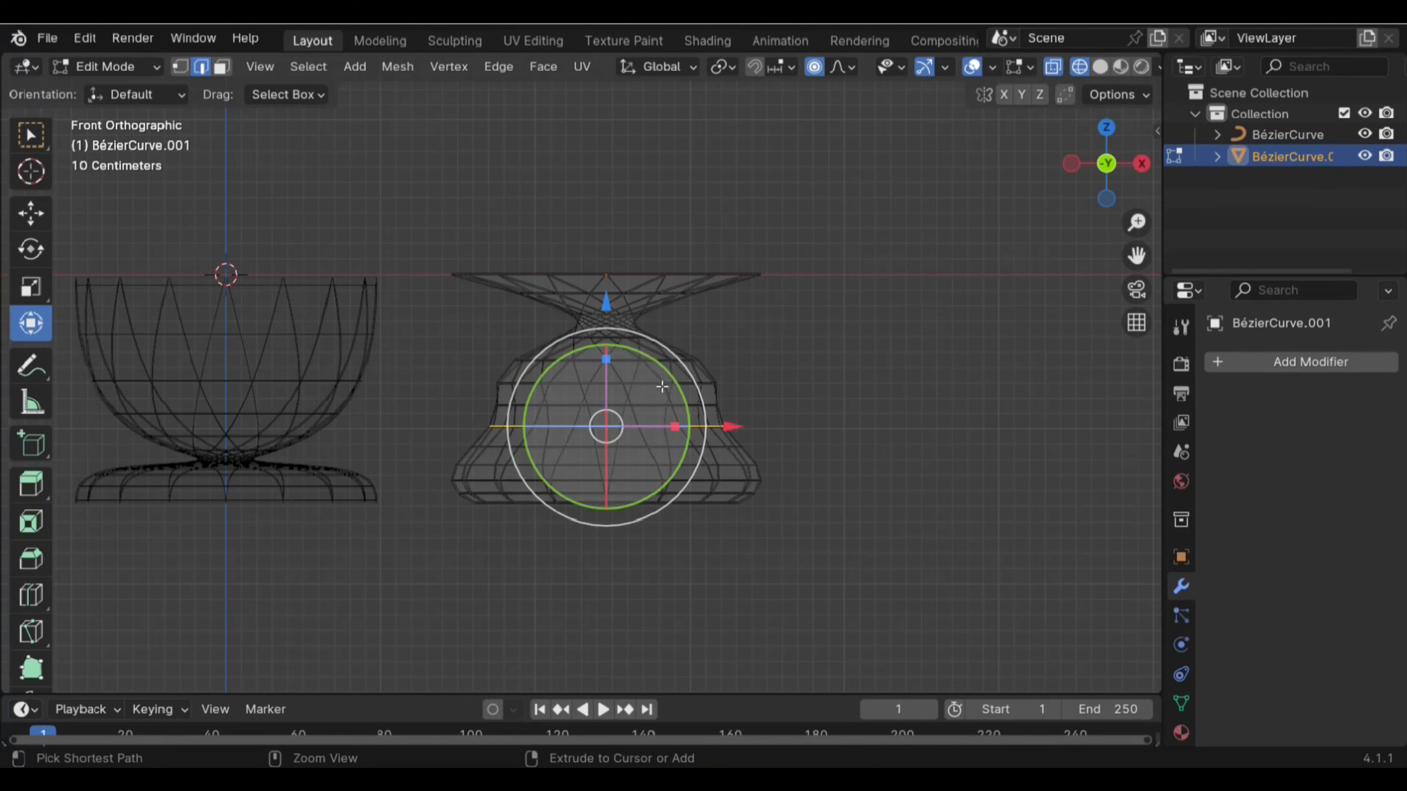
# Select the edge loop on the upper body below the neck and scale it along X to about 0.8 with proportional editing
pyautogui.click(772, 329)
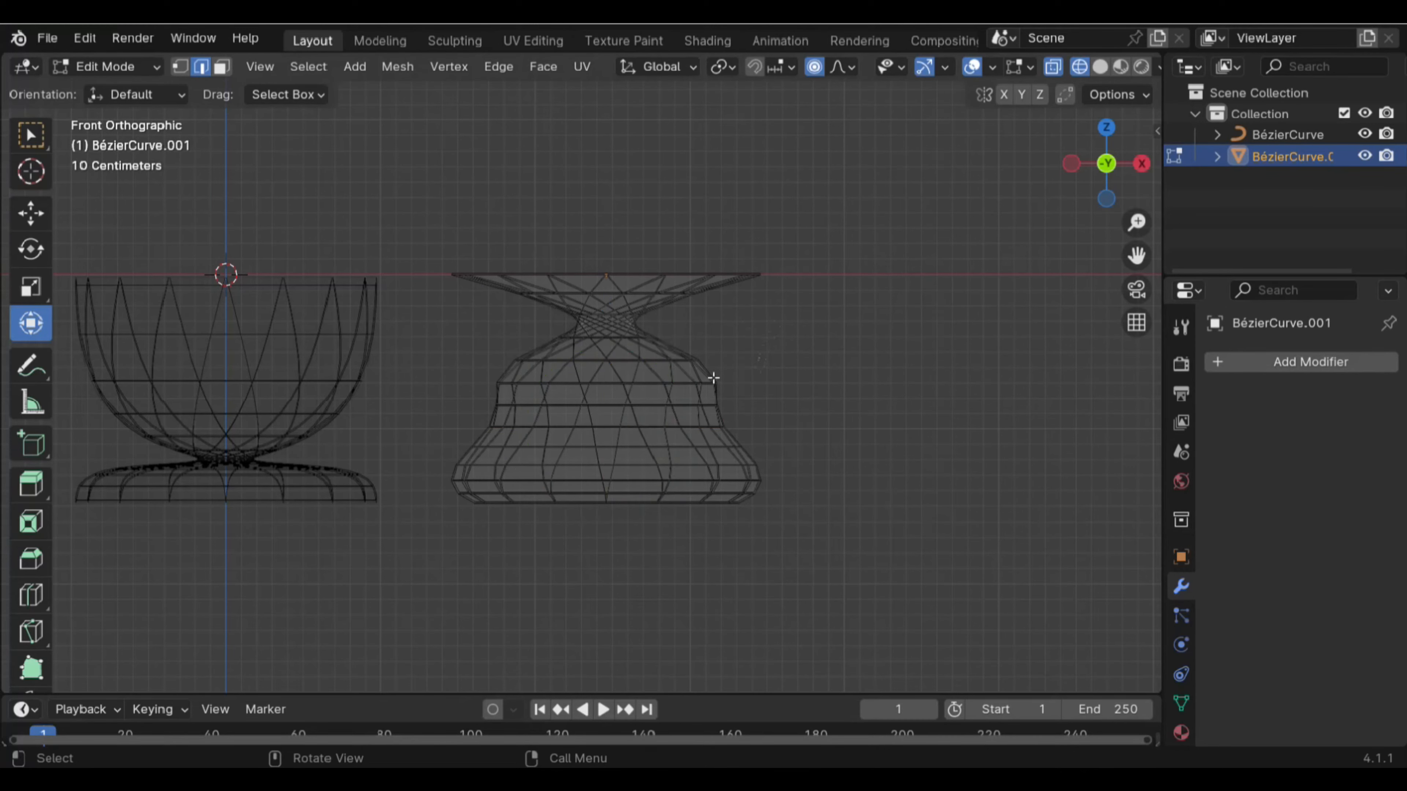
pyautogui.keyDown('alt'); pyautogui.click(622, 361); pyautogui.keyUp('alt')
pyautogui.press('s')
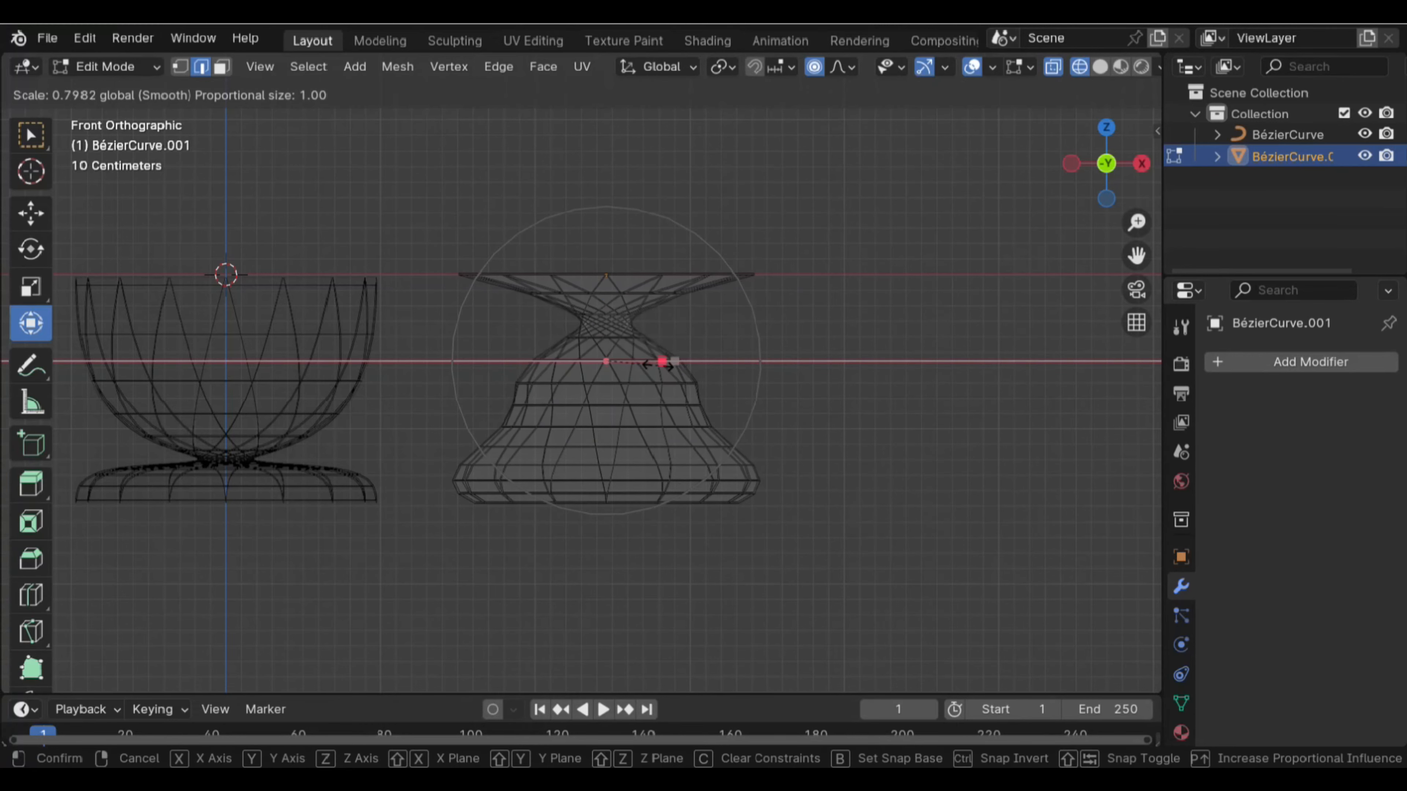